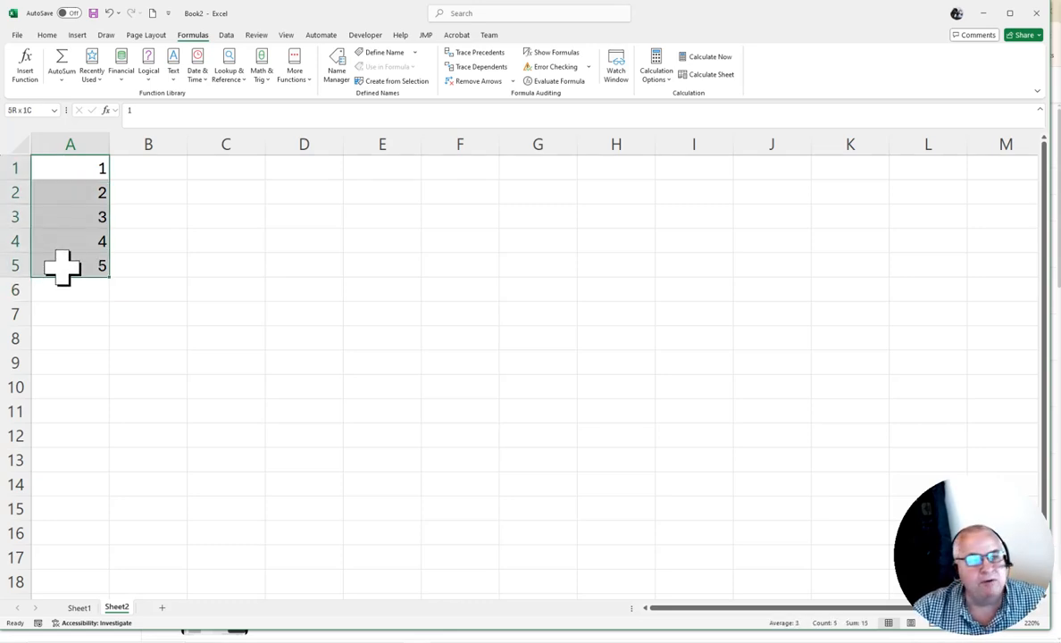
Copy the numbers in A1:A5 and paste them into column C starting at C1
{"action": "left_click", "coordinate": [48, 35]}
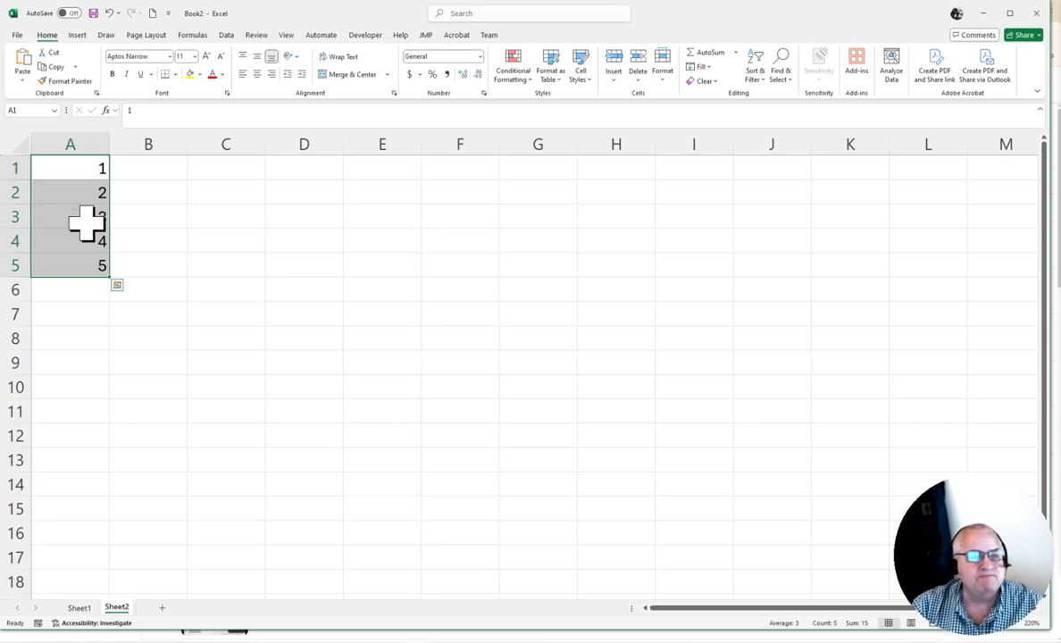
{"action": "left_click", "coordinate": [54, 68]}
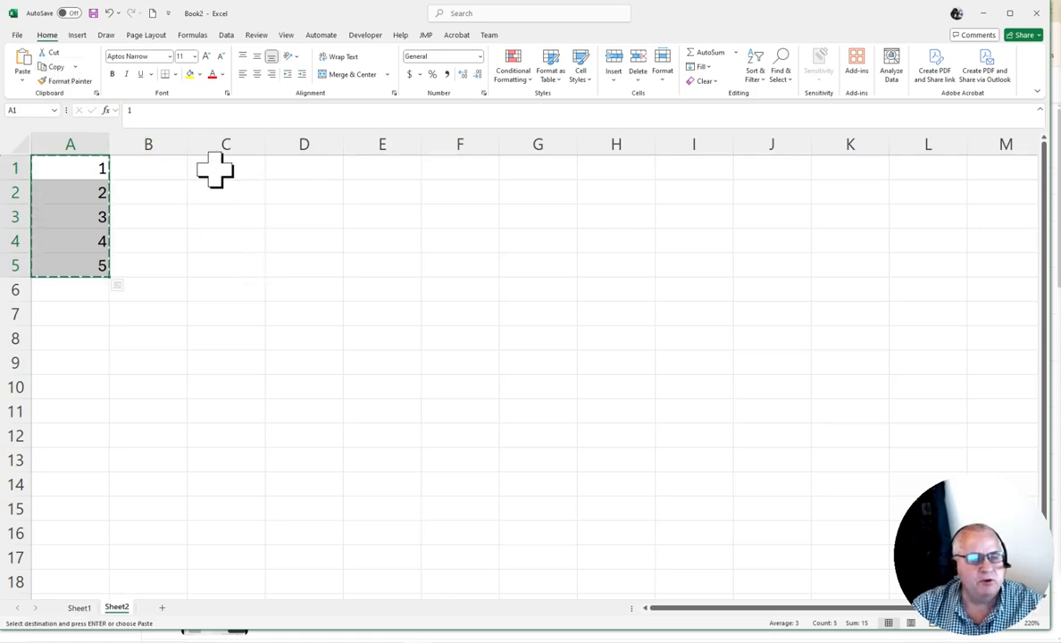
{"action": "left_click", "coordinate": [214, 169]}
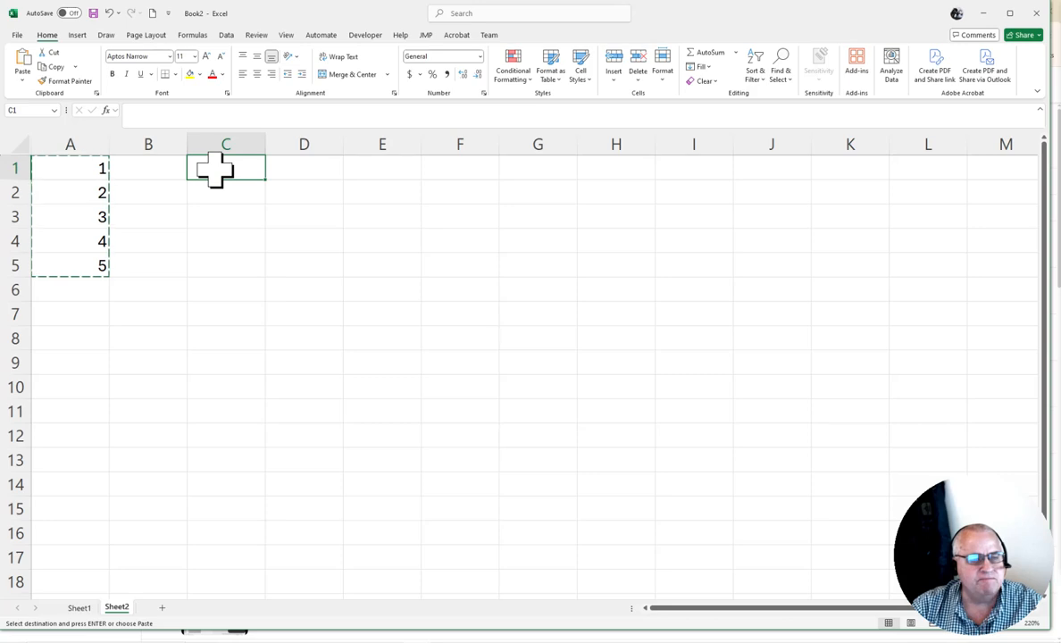
{"action": "right_click", "coordinate": [216, 171]}
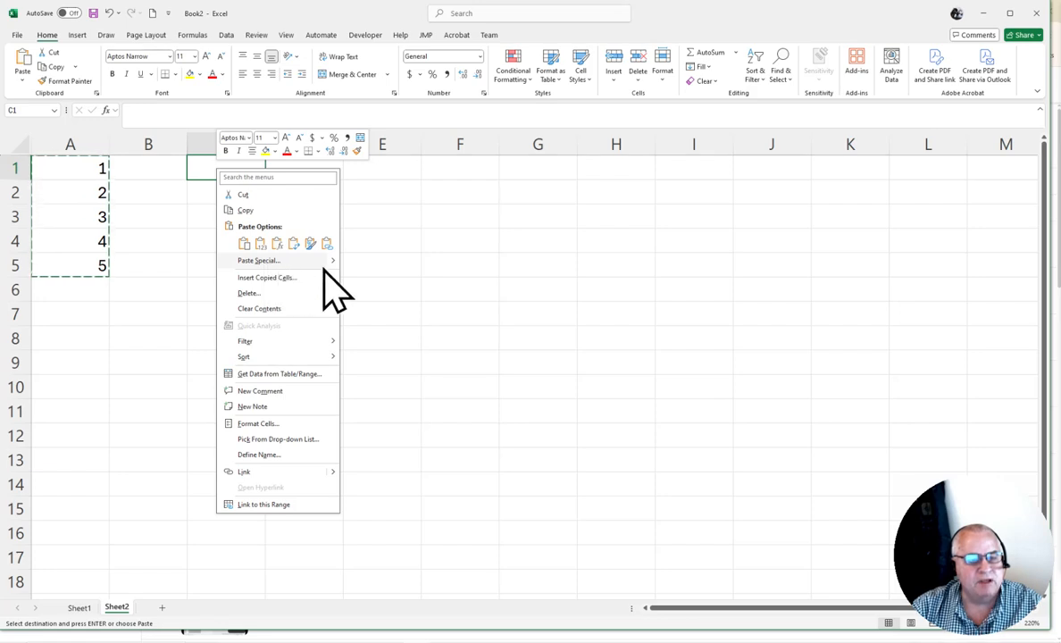
{"action": "left_click", "coordinate": [278, 243]}
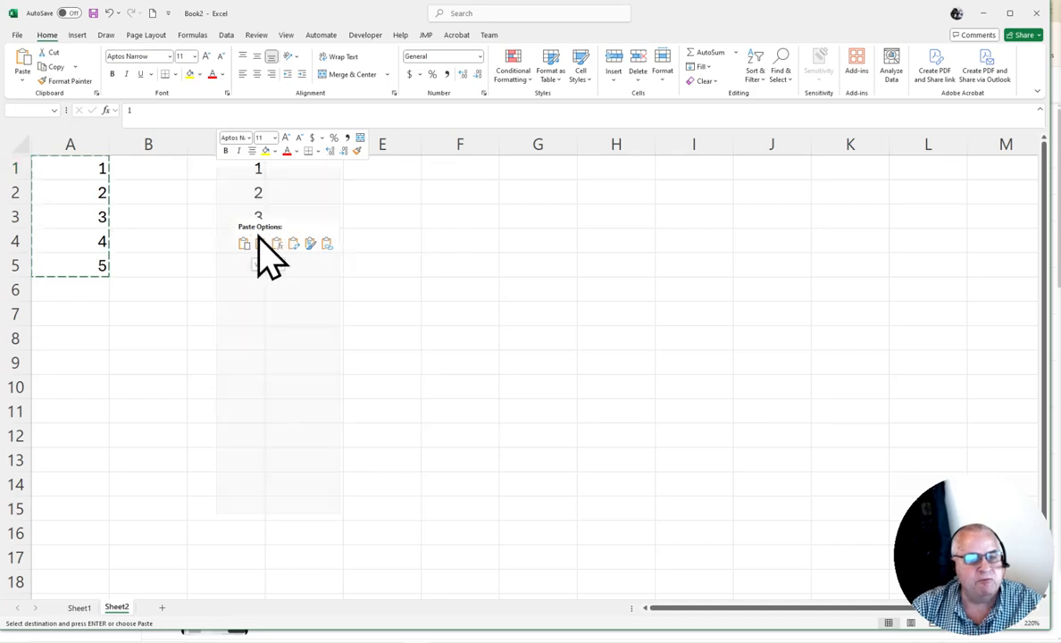
{"action": "left_click", "coordinate": [398, 205]}
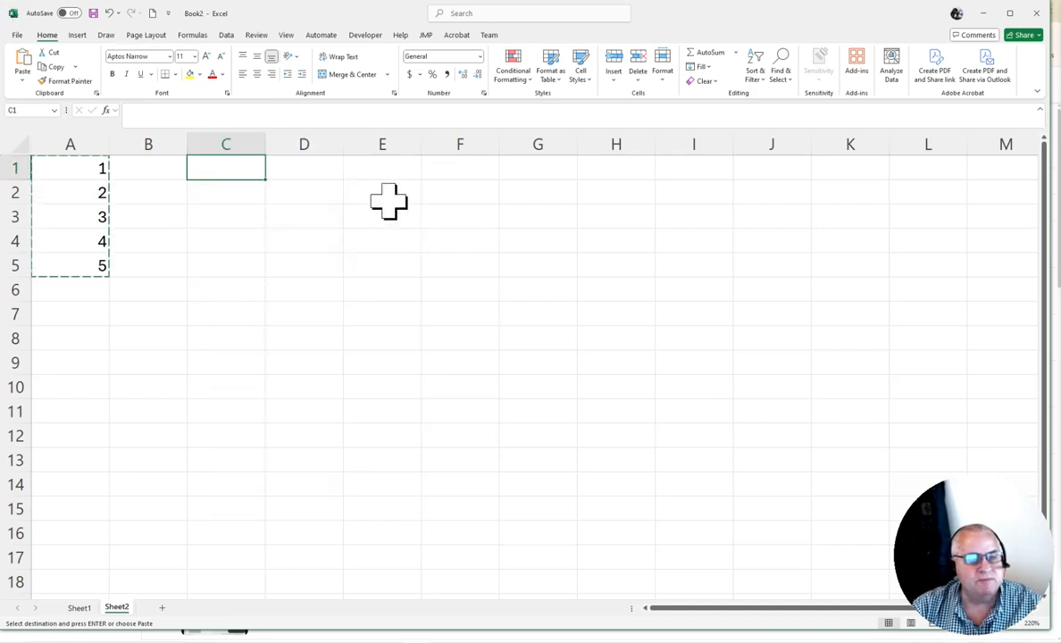
{"action": "left_click", "coordinate": [24, 59]}
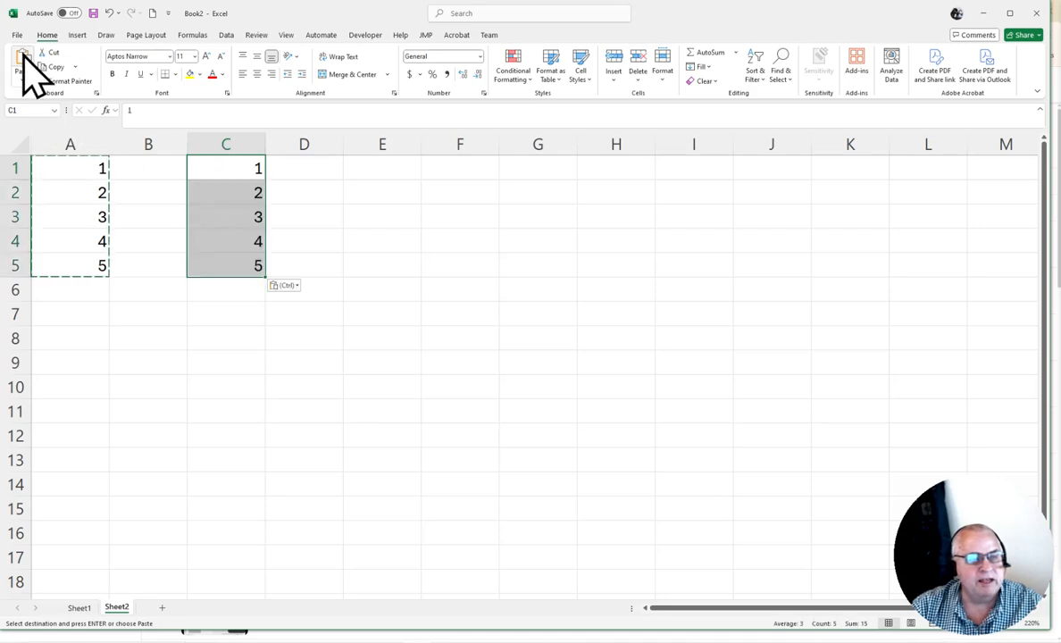
Select A1:A5 and fill the cells with yellow
{"action": "left_click", "coordinate": [106, 313]}
{"action": "key", "text": "Escape"}
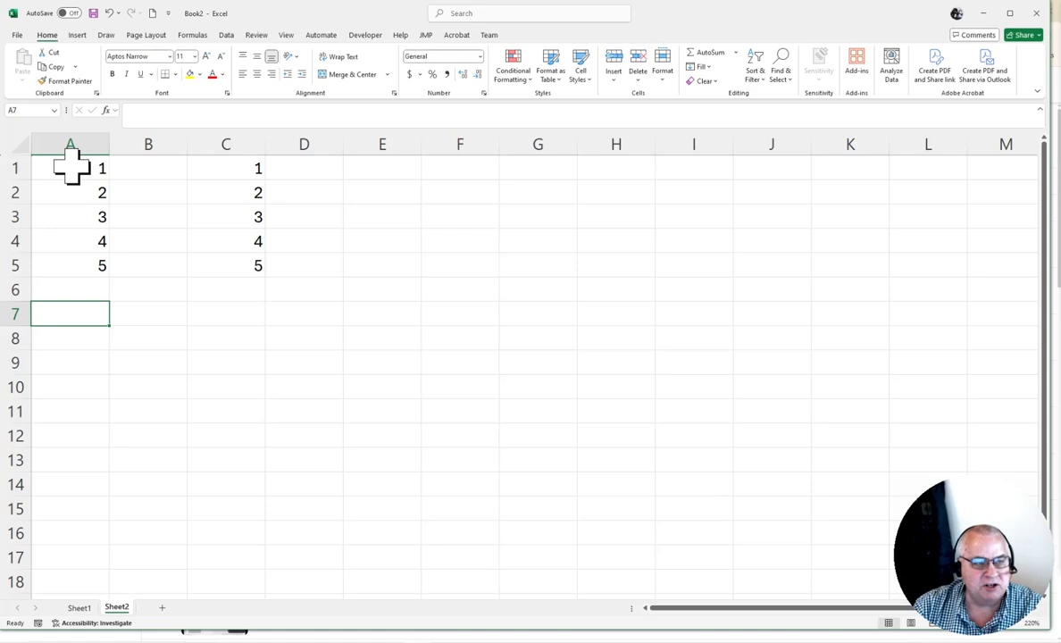
{"action": "left_click_drag", "start_coordinate": [72, 166], "coordinate": [78, 242]}
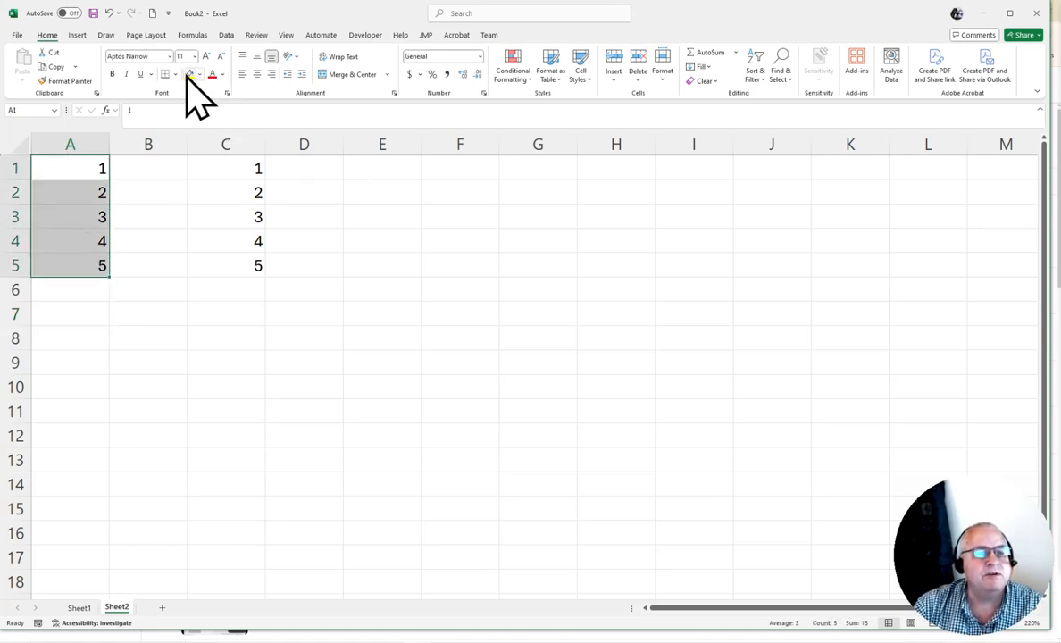
{"action": "left_click", "coordinate": [296, 334]}
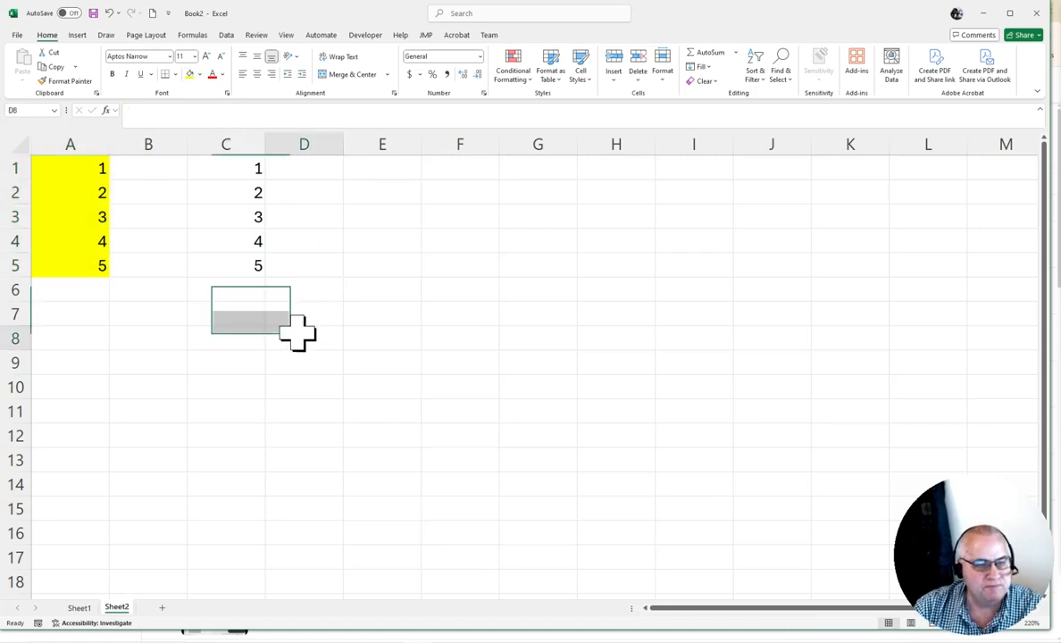
Copy A1:A5 and use Paste Special with the All option to paste it starting at D1
{"action": "left_click_drag", "start_coordinate": [74, 169], "coordinate": [76, 270]}
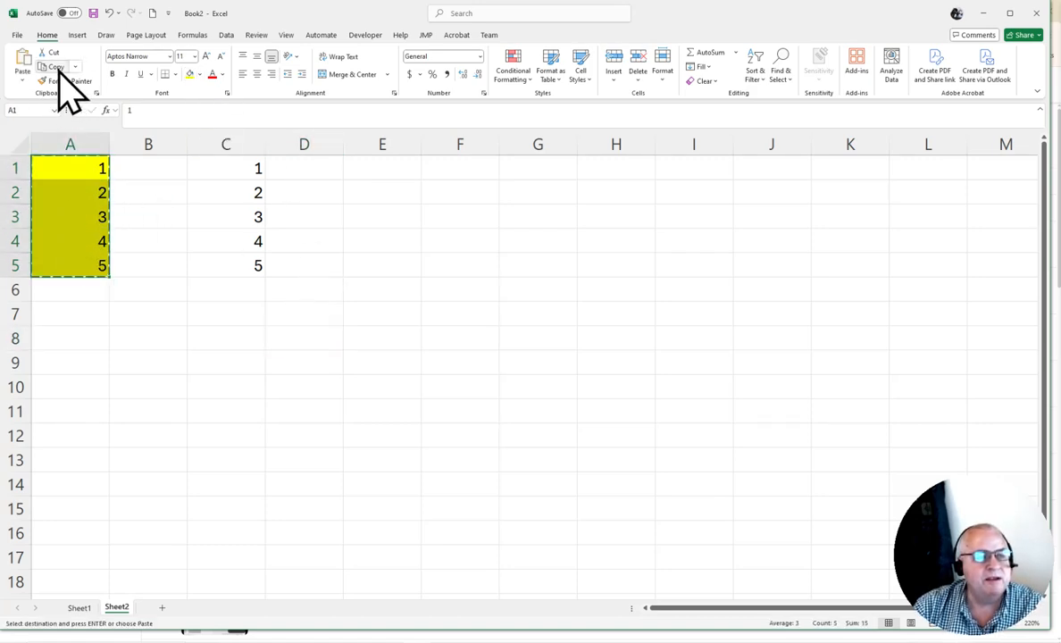
{"action": "left_click", "coordinate": [310, 168]}
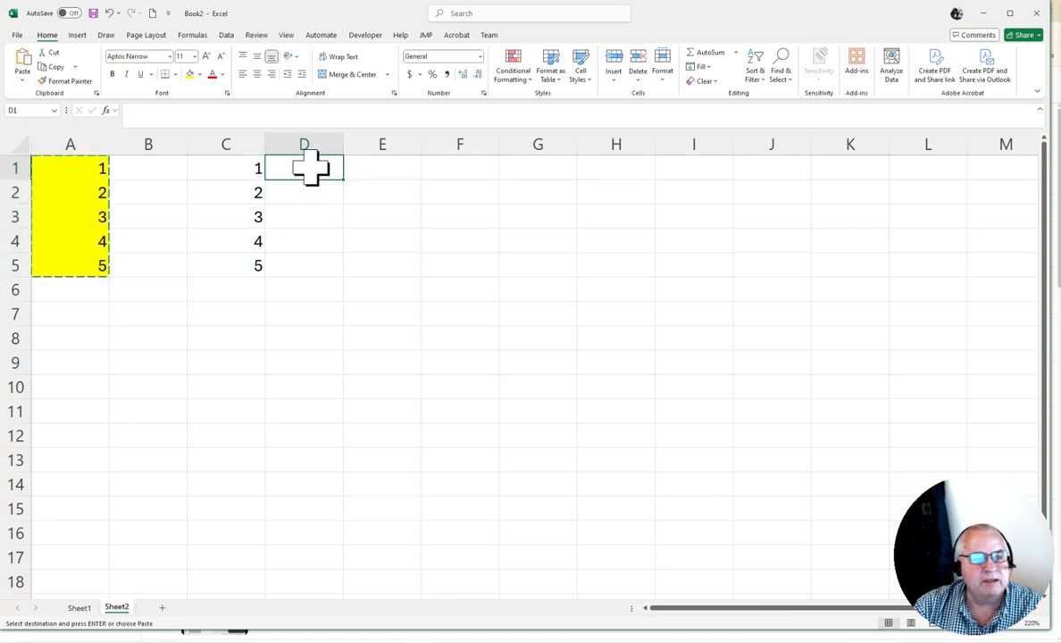
{"action": "left_click", "coordinate": [23, 82]}
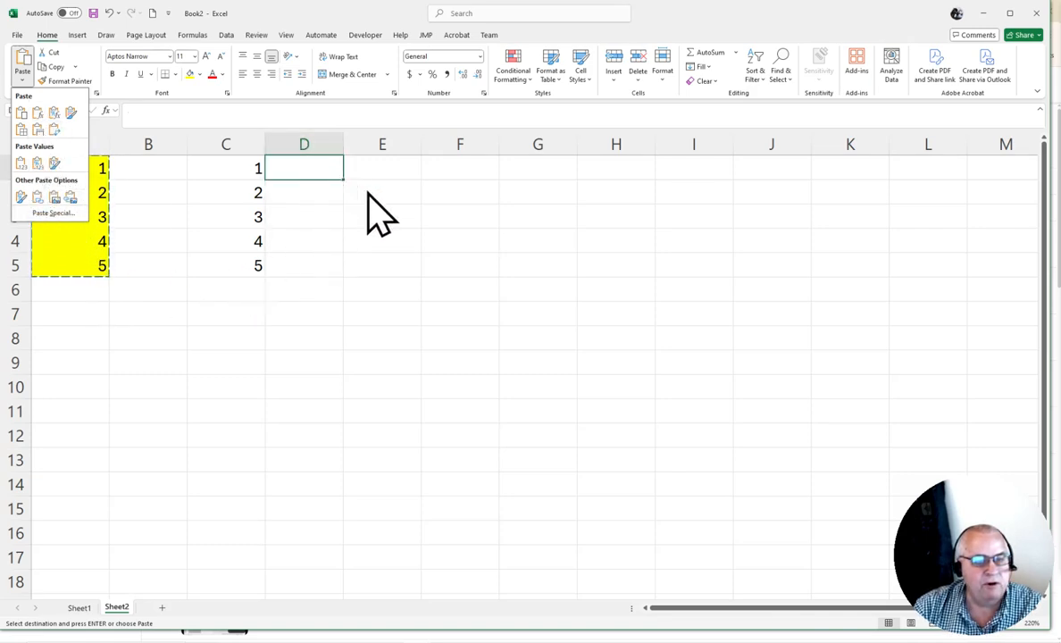
{"action": "key", "text": "Escape"}
{"action": "right_click", "coordinate": [312, 173]}
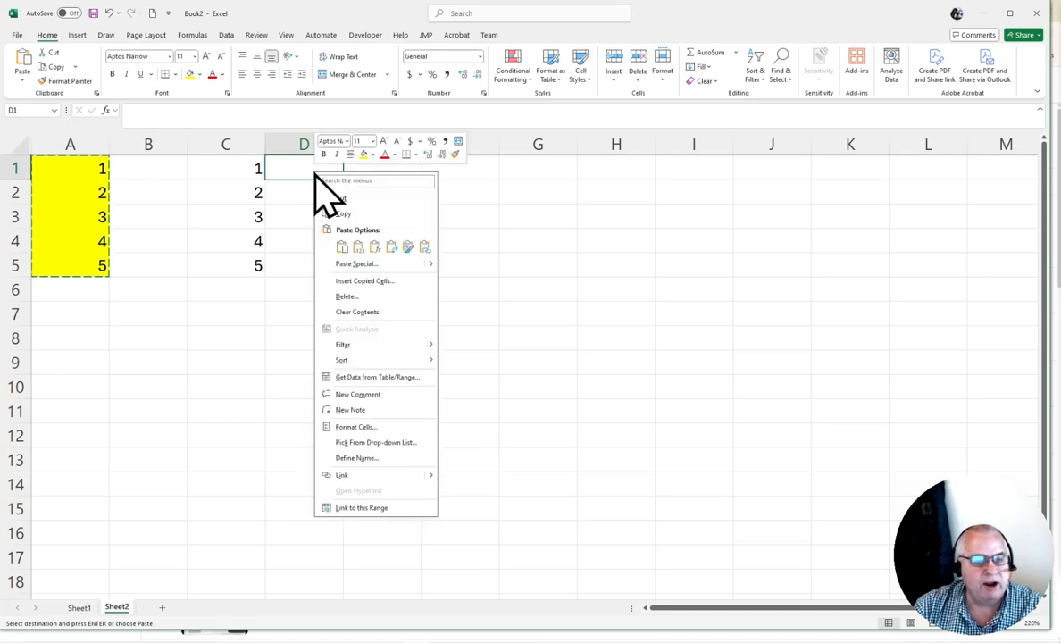
{"action": "left_click", "coordinate": [357, 264]}
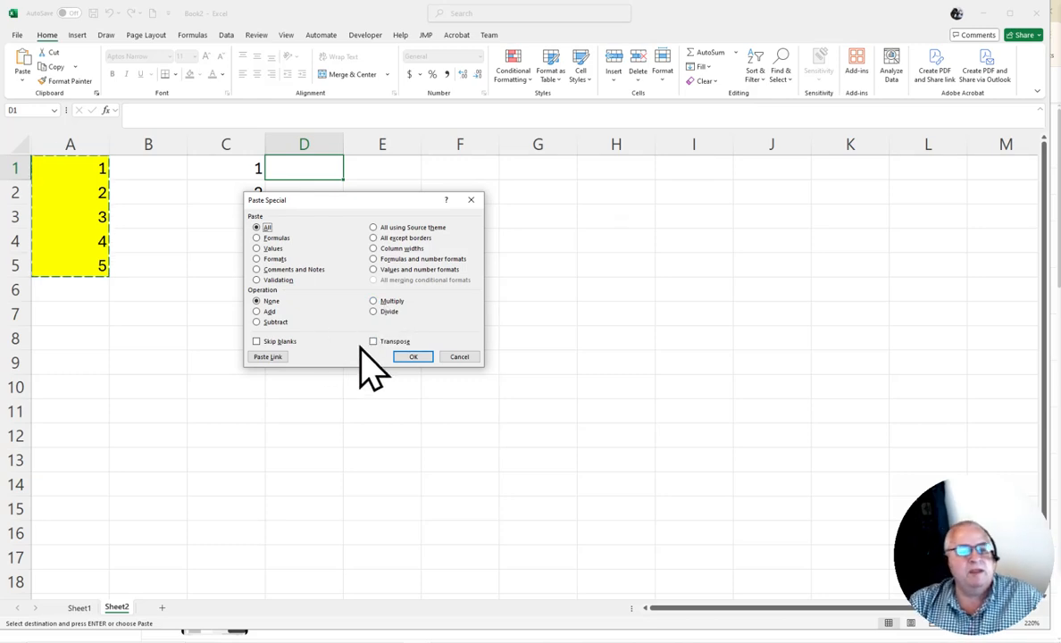
{"action": "left_click_drag", "start_coordinate": [410, 207], "coordinate": [773, 206]}
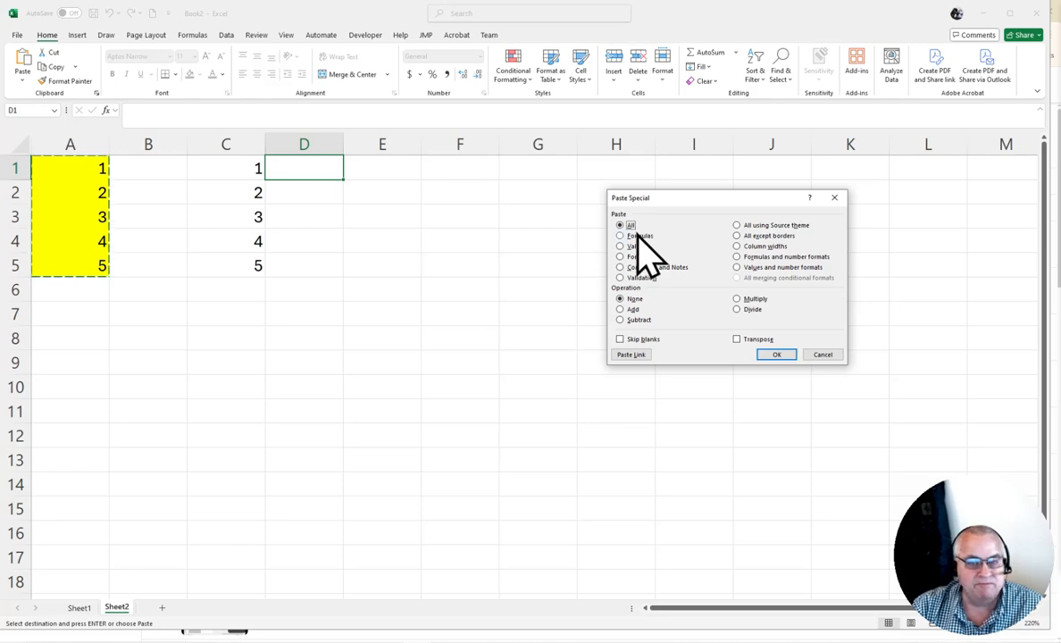
{"action": "left_click", "coordinate": [779, 357]}
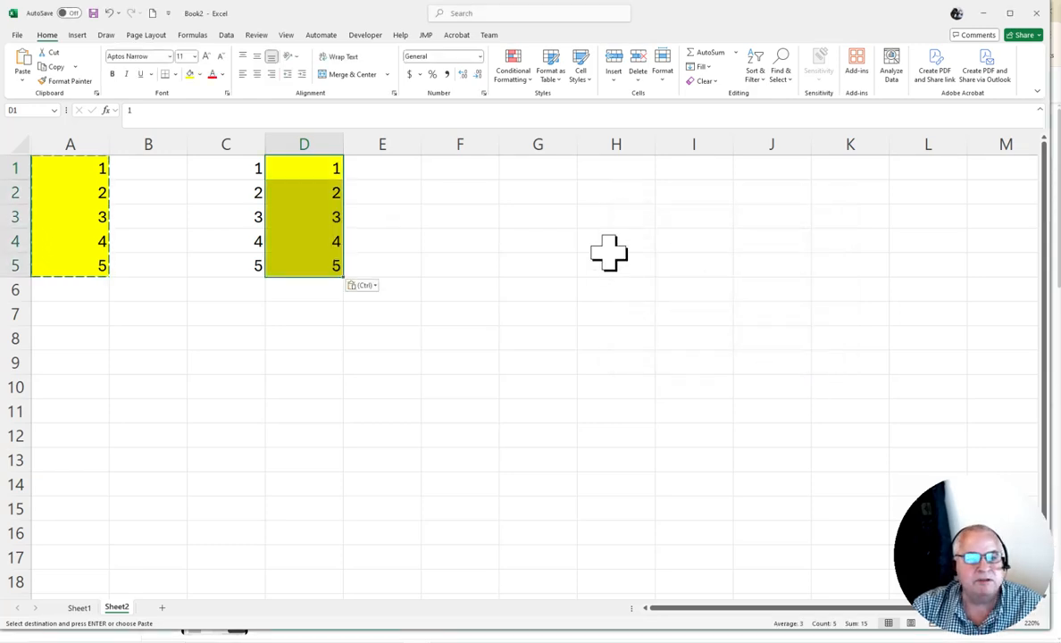
Paste the copied cells into E1 using Paste Special with Formulas only, then inspect the pasted cells
{"action": "left_click", "coordinate": [395, 172]}
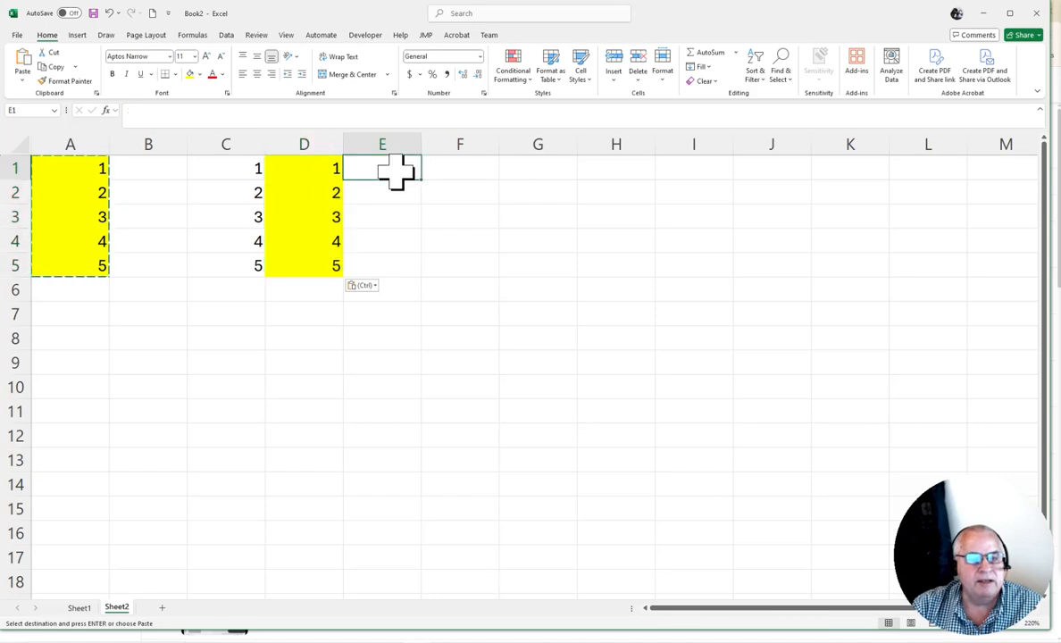
{"action": "right_click", "coordinate": [395, 172]}
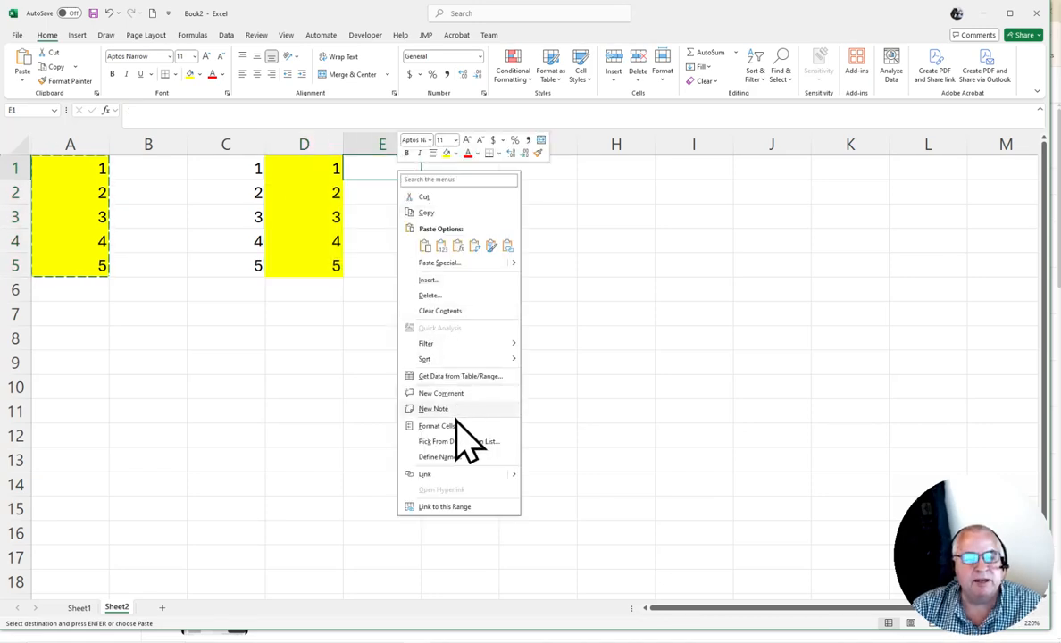
{"action": "left_click", "coordinate": [472, 263]}
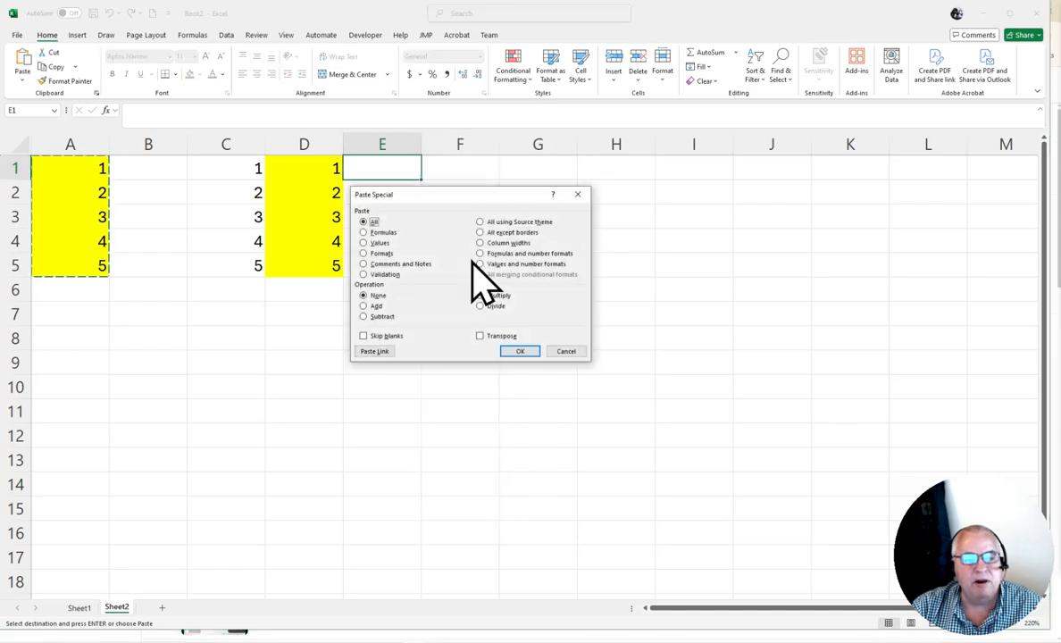
{"action": "left_click", "coordinate": [387, 233]}
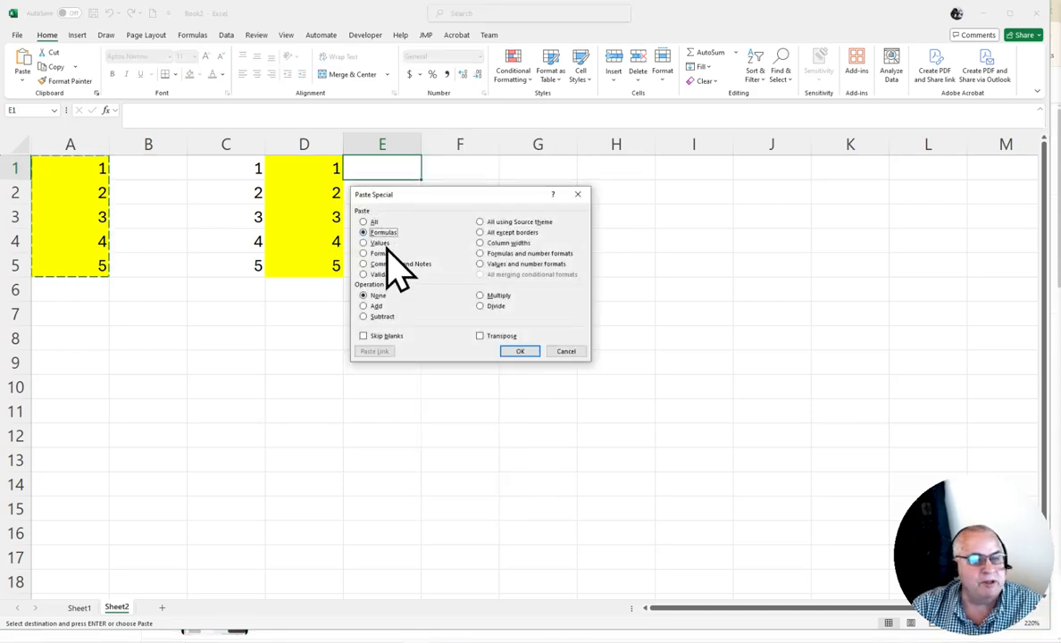
{"action": "left_click", "coordinate": [519, 350]}
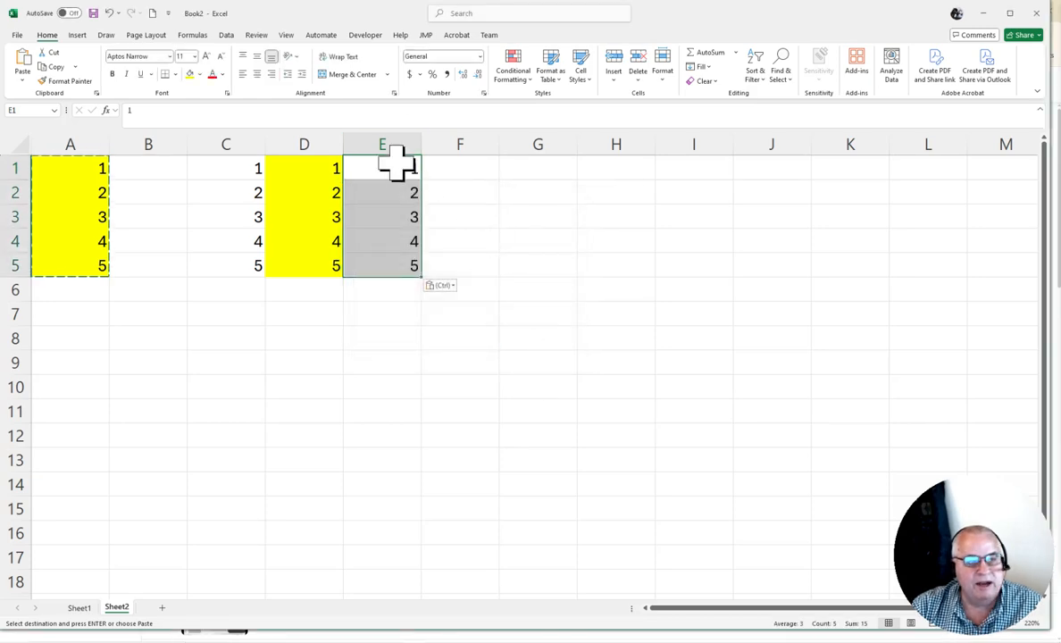
{"action": "left_click", "coordinate": [397, 194]}
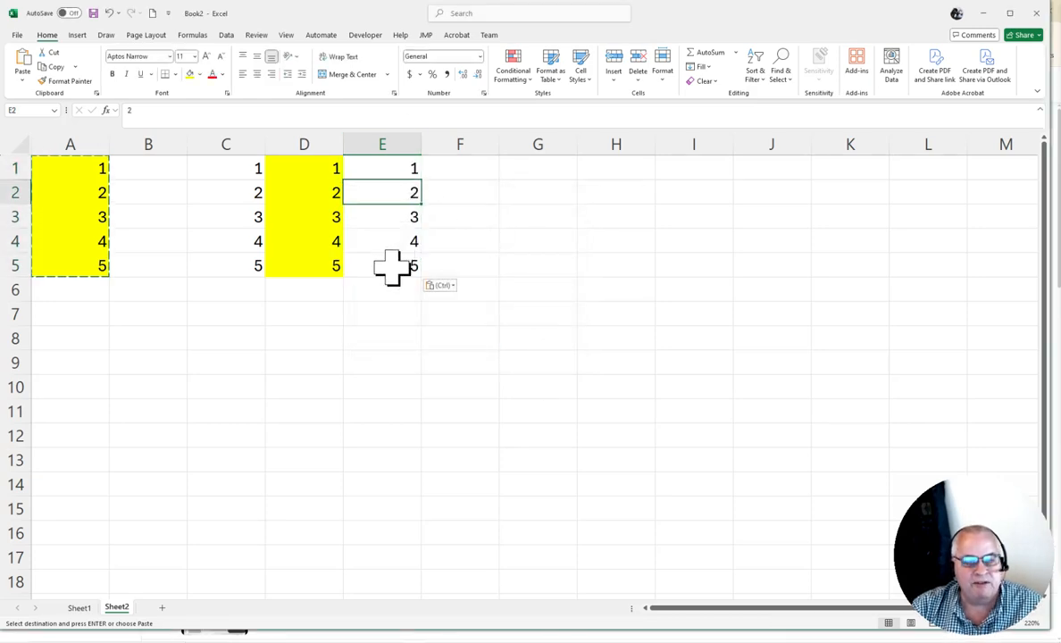
{"action": "left_click", "coordinate": [391, 265]}
{"action": "left_click", "coordinate": [396, 165]}
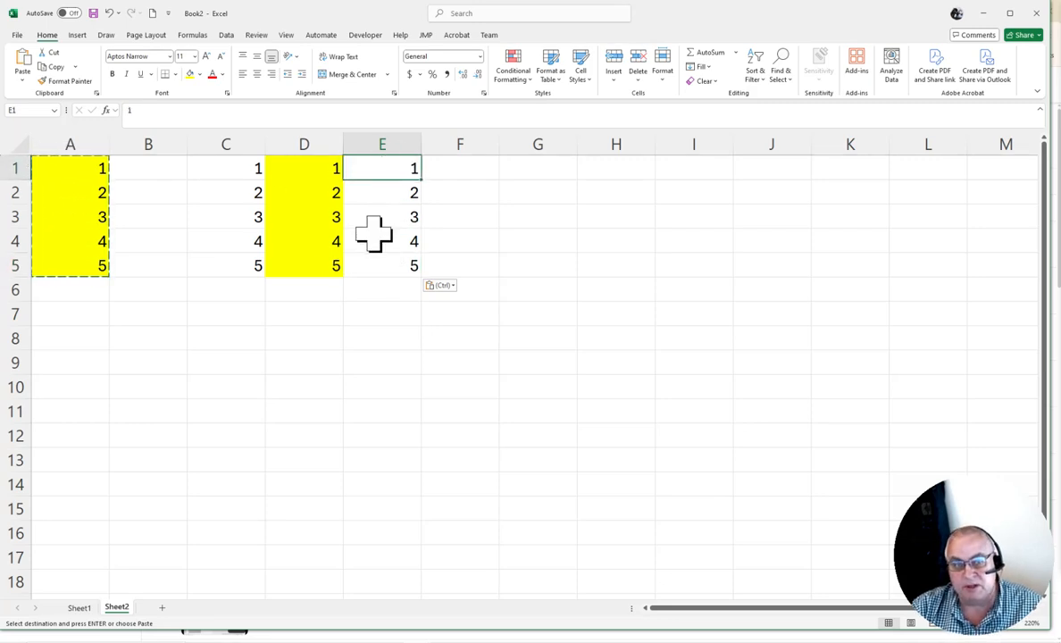
Paste the copied cells into F1 using Paste Special with Values only
{"action": "left_click", "coordinate": [463, 174]}
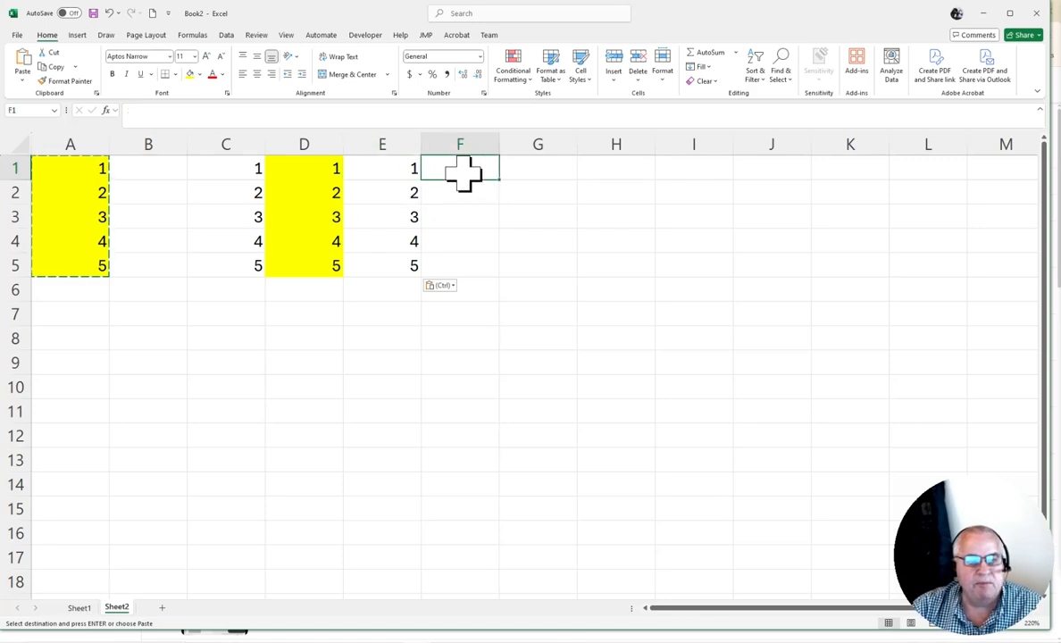
{"action": "right_click", "coordinate": [463, 173]}
{"action": "left_click", "coordinate": [508, 263]}
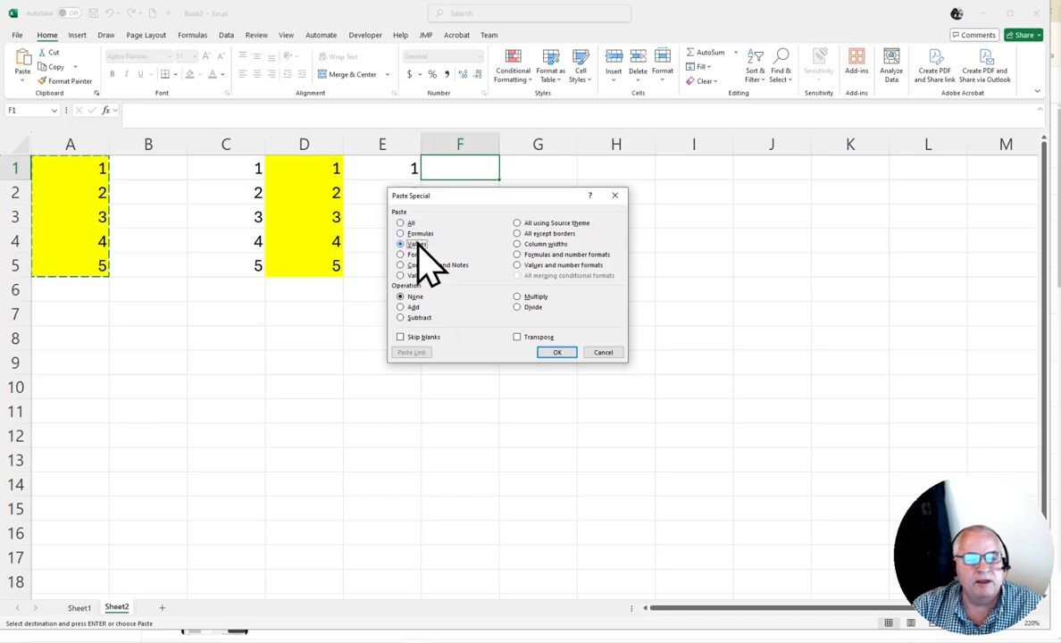
{"action": "left_click", "coordinate": [561, 352]}
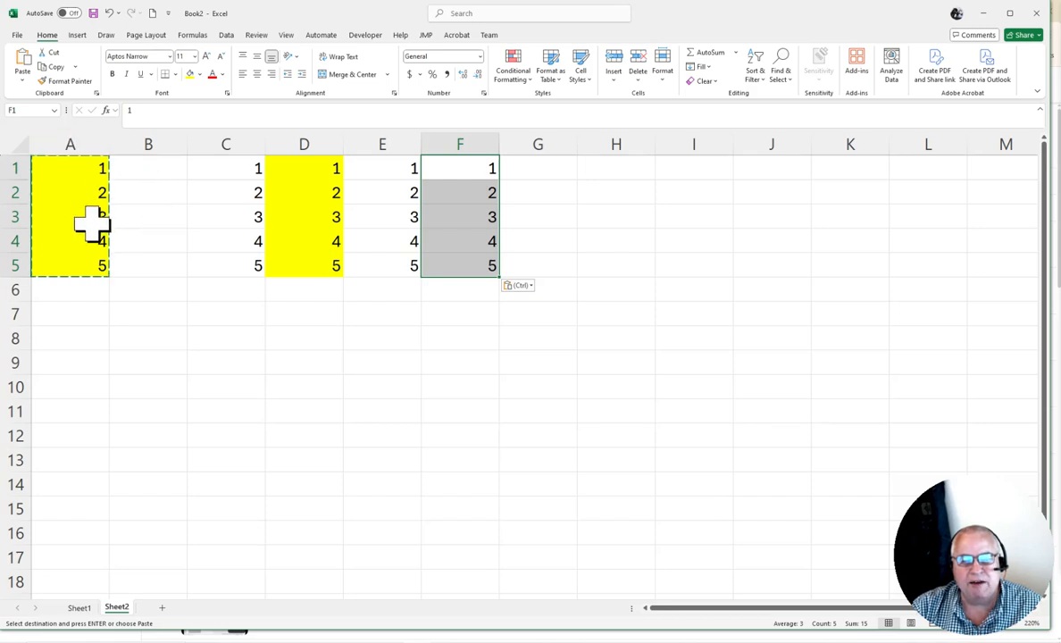
Paste the copied cells into G1 using Paste Special with Formats only
{"action": "left_click", "coordinate": [538, 170]}
{"action": "right_click", "coordinate": [538, 170]}
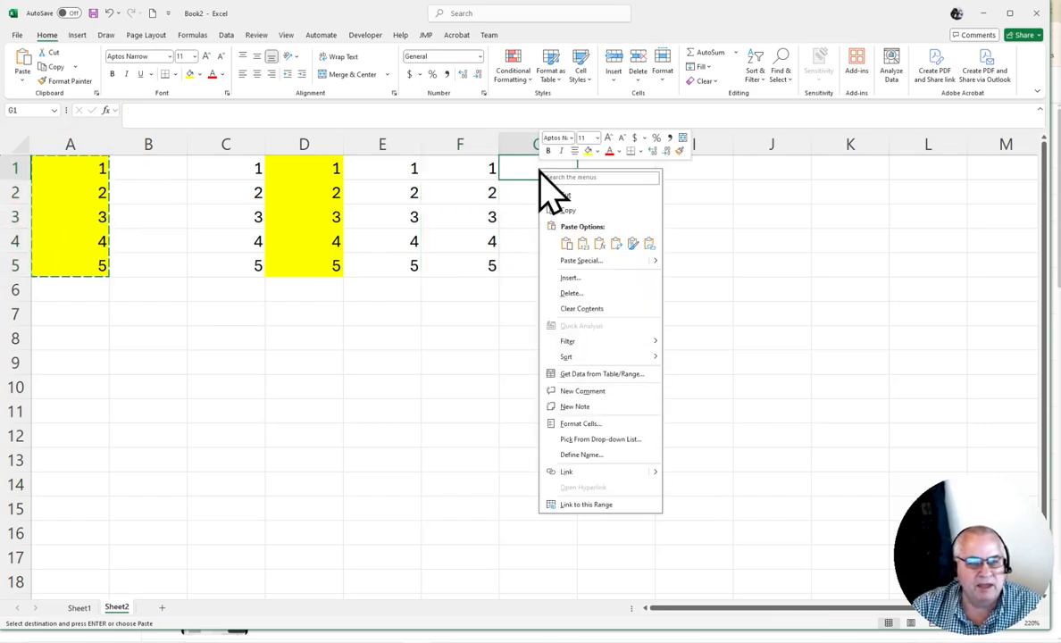
{"action": "left_click", "coordinate": [584, 260]}
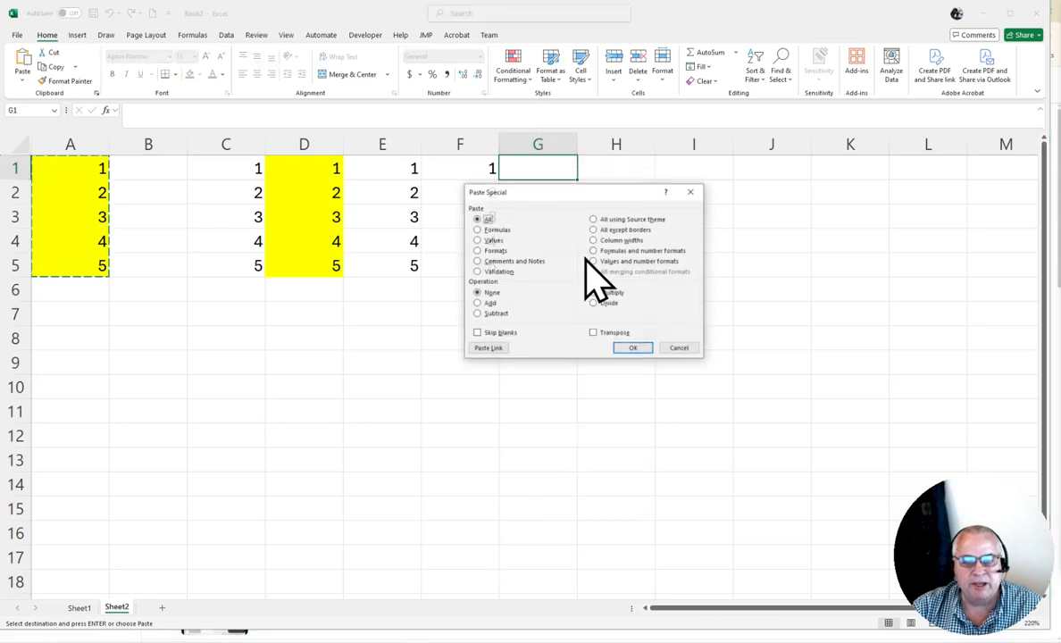
{"action": "left_click", "coordinate": [495, 251]}
{"action": "left_click", "coordinate": [630, 349]}
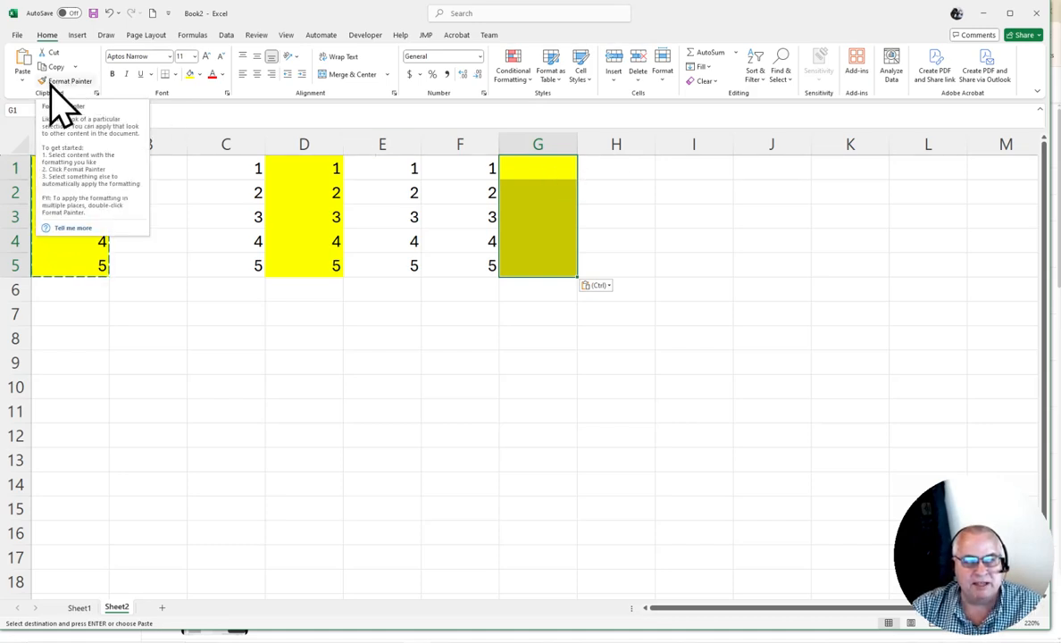
{"action": "left_click", "coordinate": [603, 172]}
{"action": "right_click", "coordinate": [603, 172]}
{"action": "left_click", "coordinate": [649, 264]}
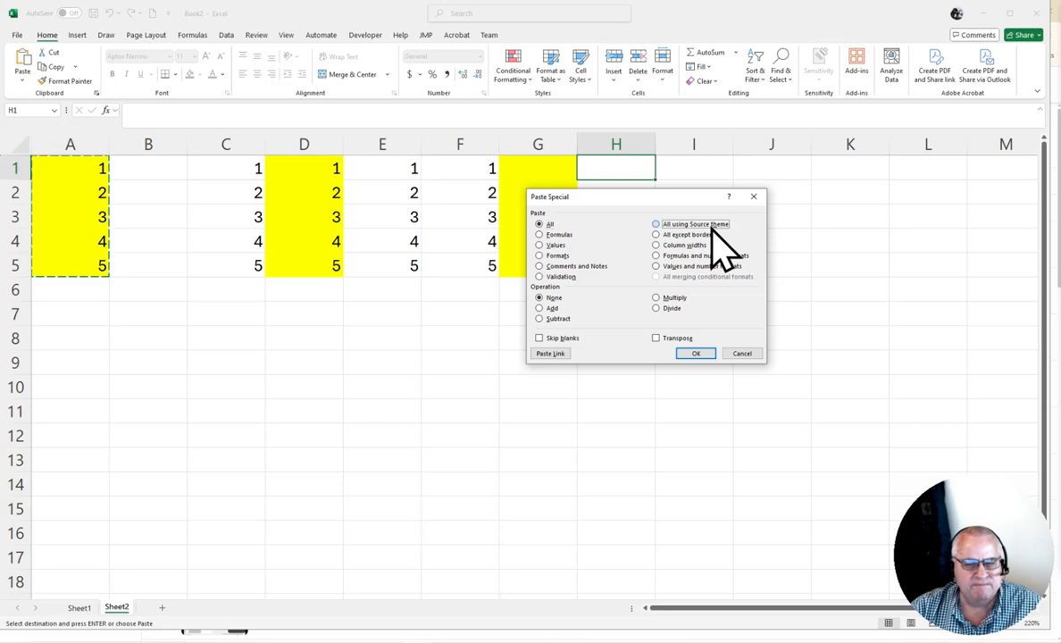
{"action": "left_click", "coordinate": [740, 354]}
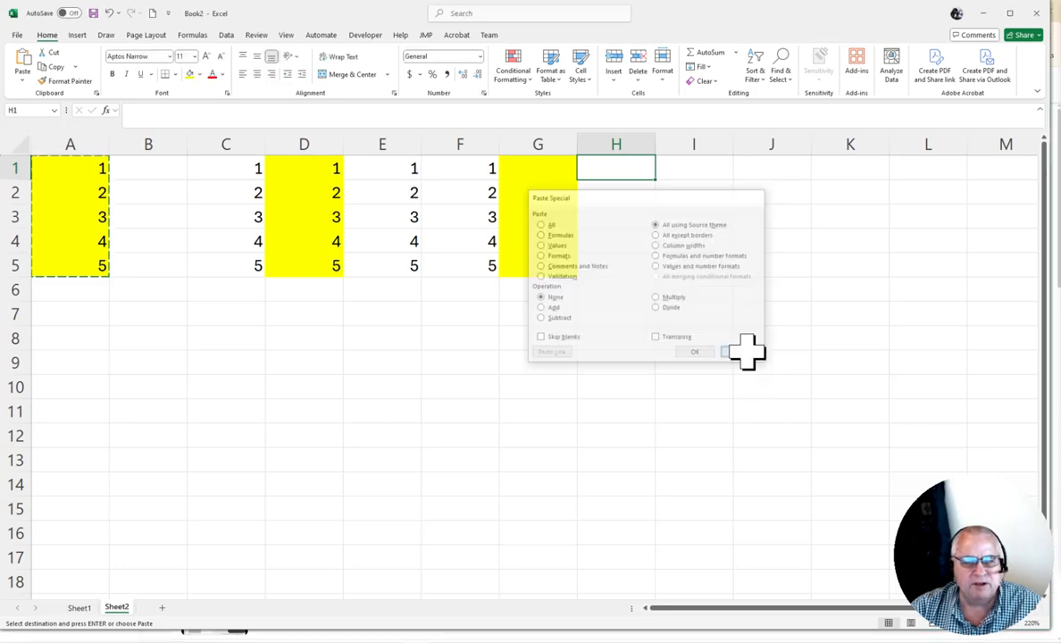
Select H1:H5 and fill the cells with orange
{"action": "left_click_drag", "start_coordinate": [615, 166], "coordinate": [615, 265]}
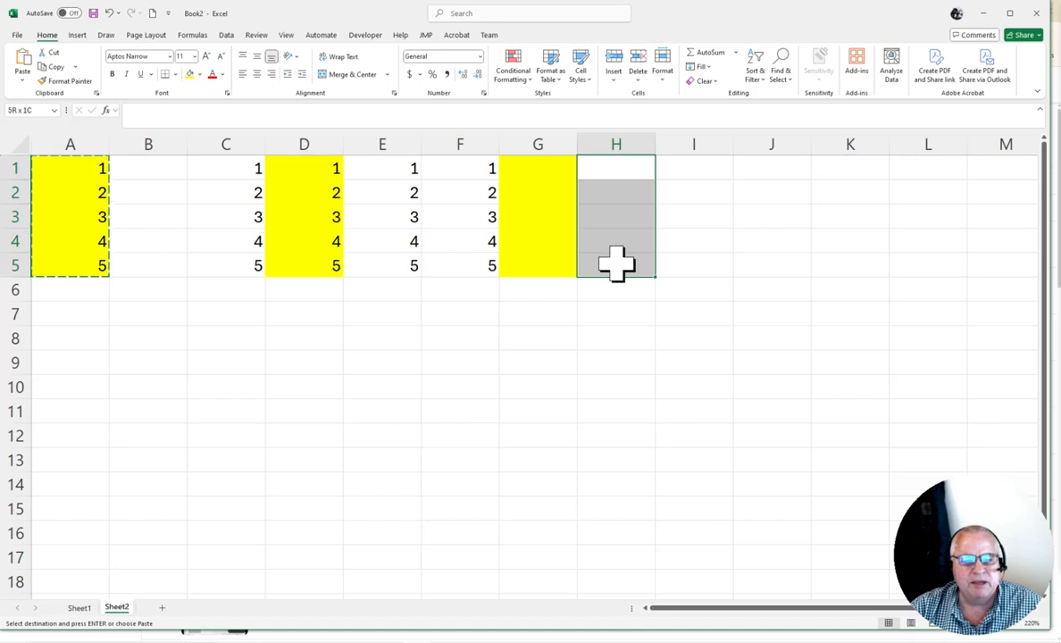
{"action": "left_click", "coordinate": [200, 75]}
{"action": "left_click", "coordinate": [267, 132]}
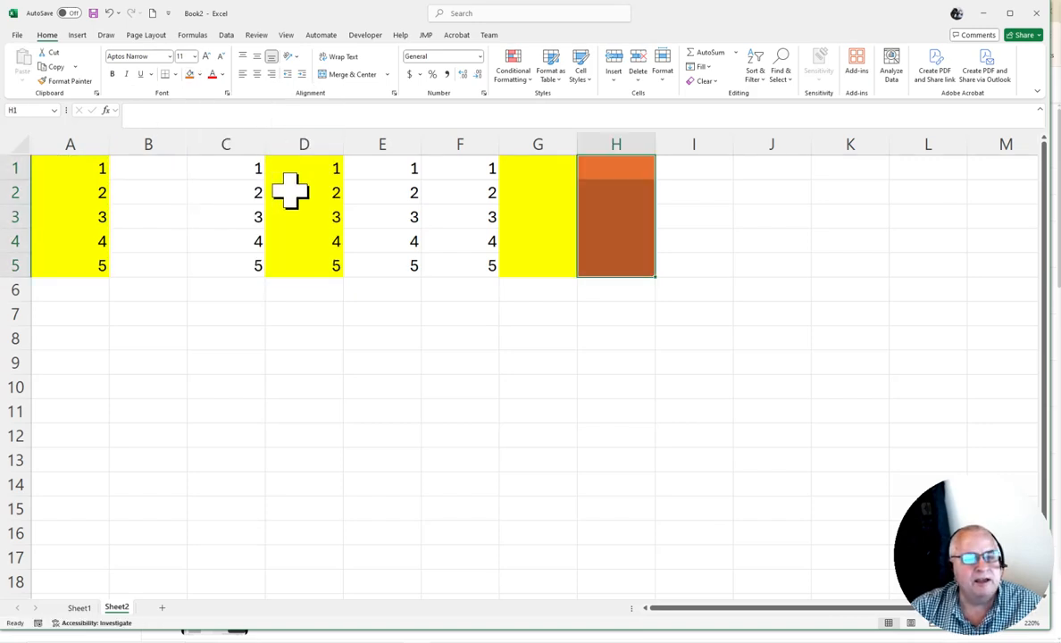
{"action": "left_click", "coordinate": [222, 334]}
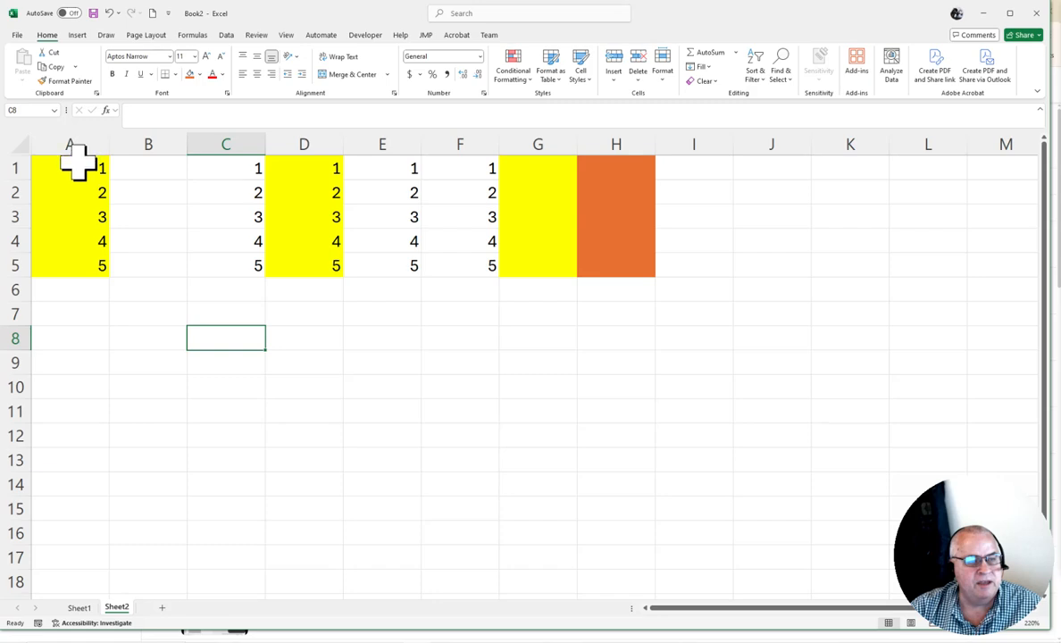
Copy A1:A5 and paste it into H1 with Paste Special set to All using Source theme
{"action": "left_click_drag", "start_coordinate": [78, 163], "coordinate": [76, 190]}
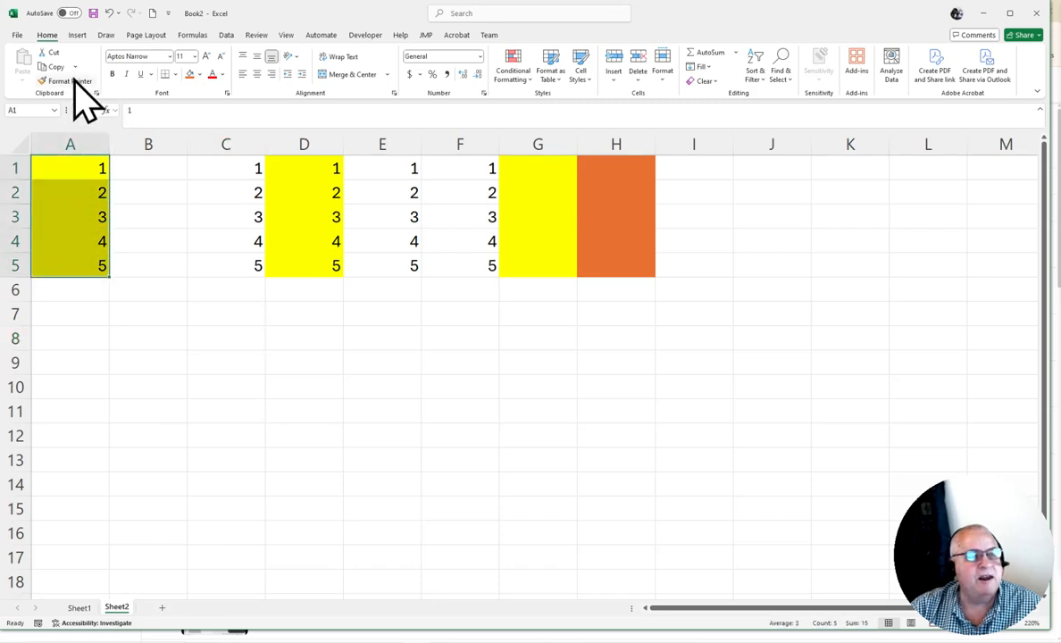
{"action": "left_click", "coordinate": [53, 67]}
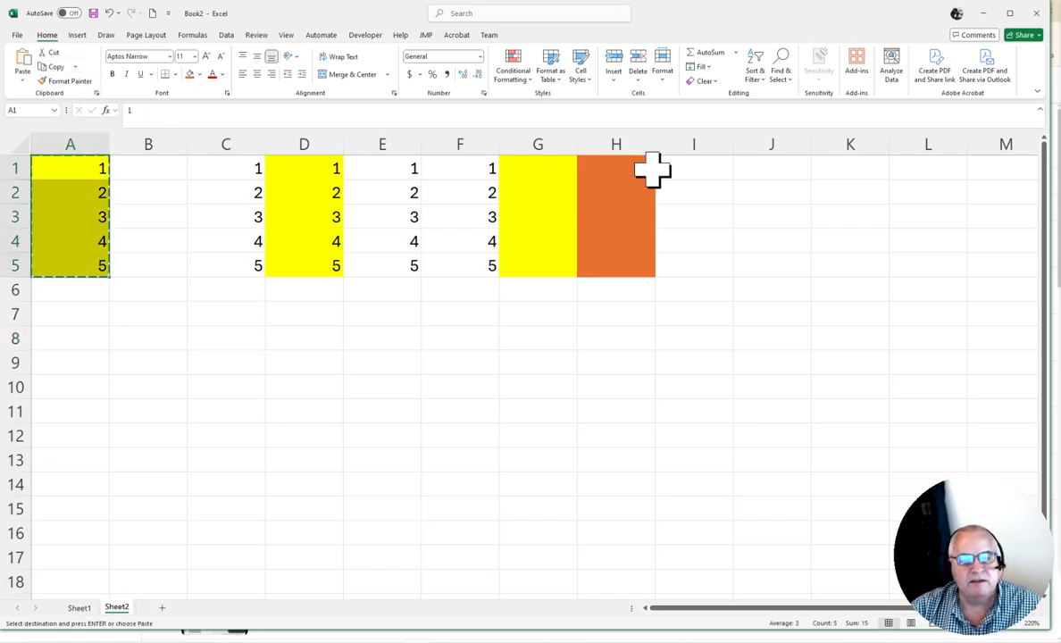
{"action": "right_click", "coordinate": [622, 163]}
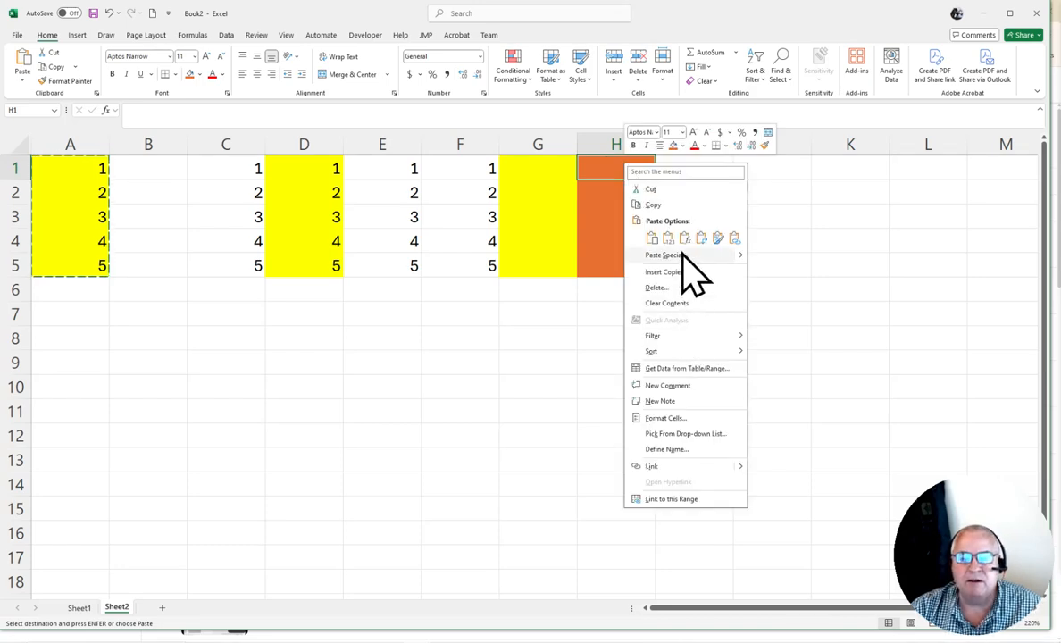
{"action": "left_click", "coordinate": [681, 255]}
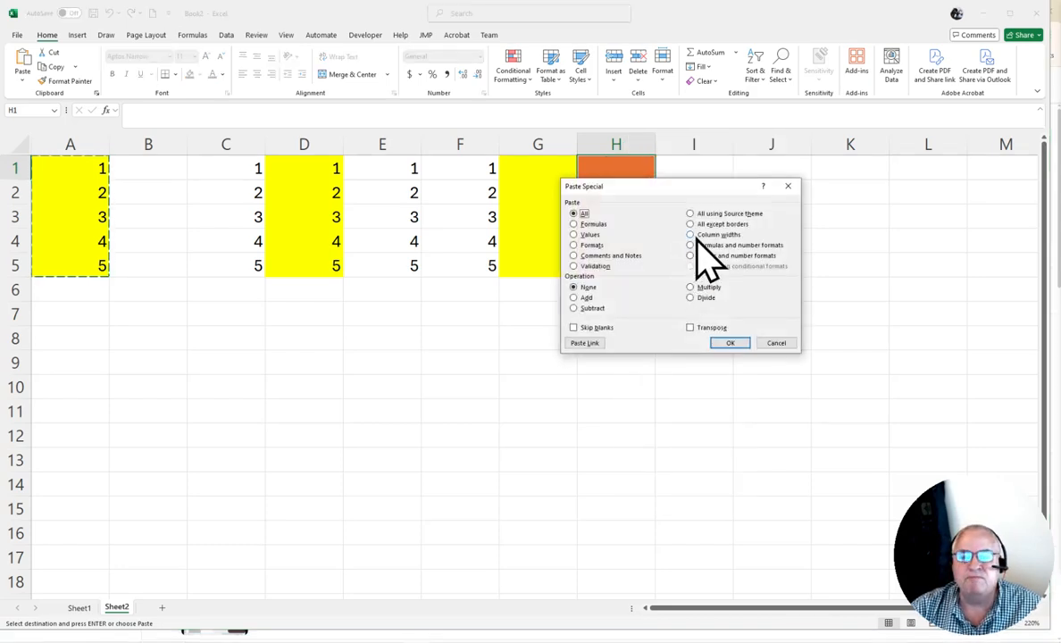
{"action": "left_click", "coordinate": [690, 214]}
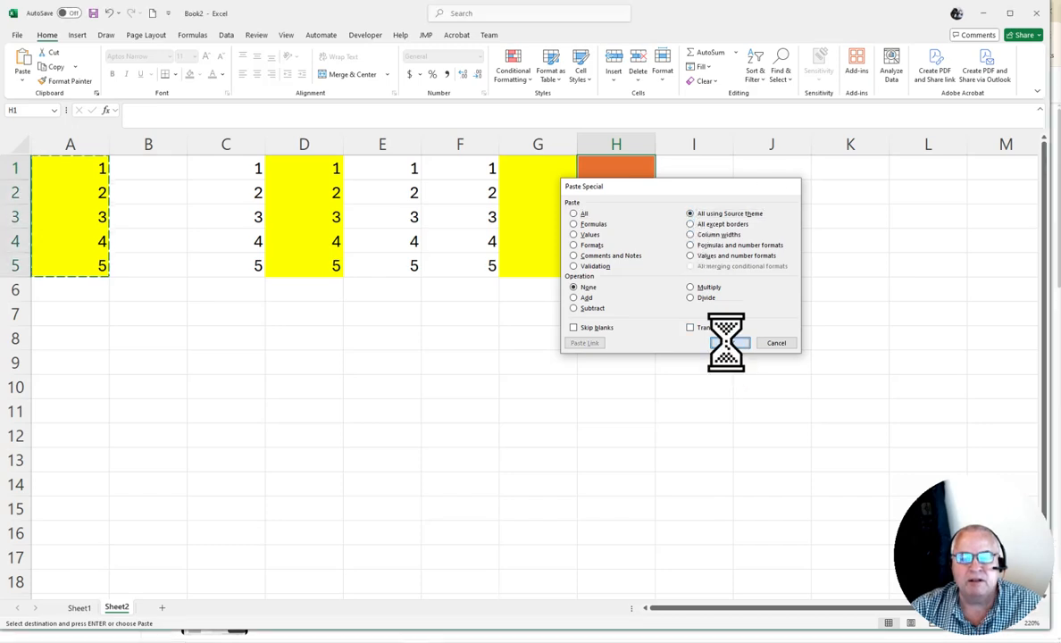
{"action": "left_click", "coordinate": [729, 345]}
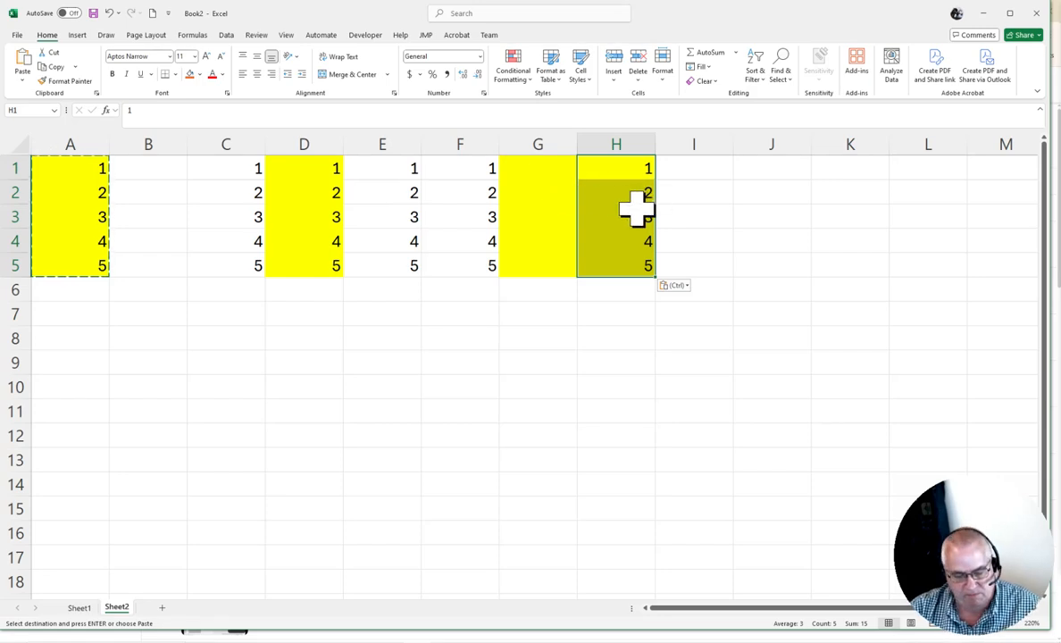
Undo that paste and paste the copied cells into H1 with Paste Special Values only instead
{"action": "key", "text": "ctrl+z"}
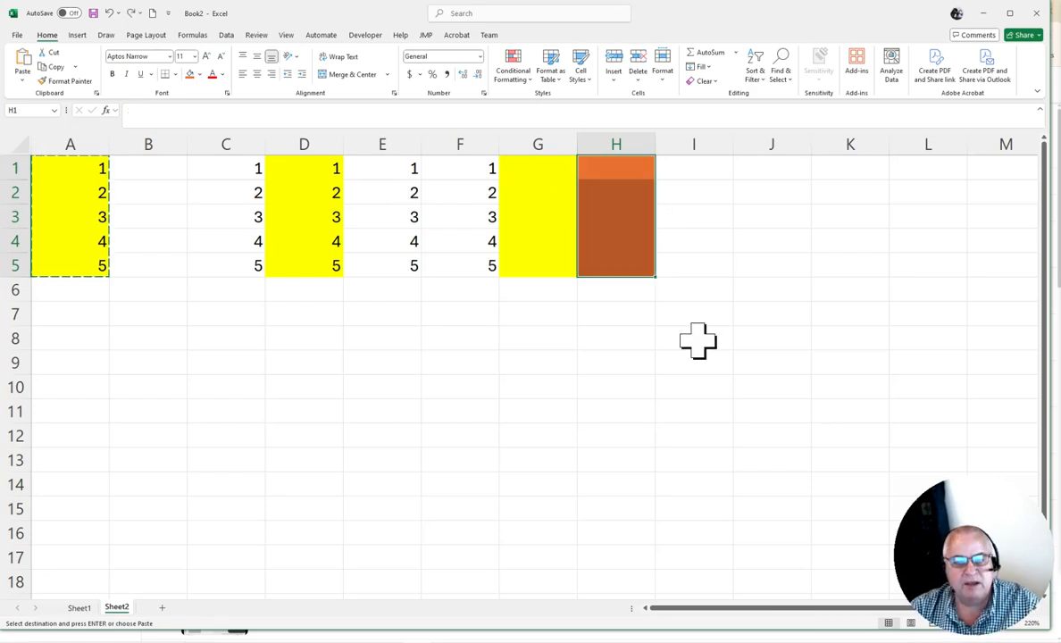
{"action": "left_click", "coordinate": [618, 362]}
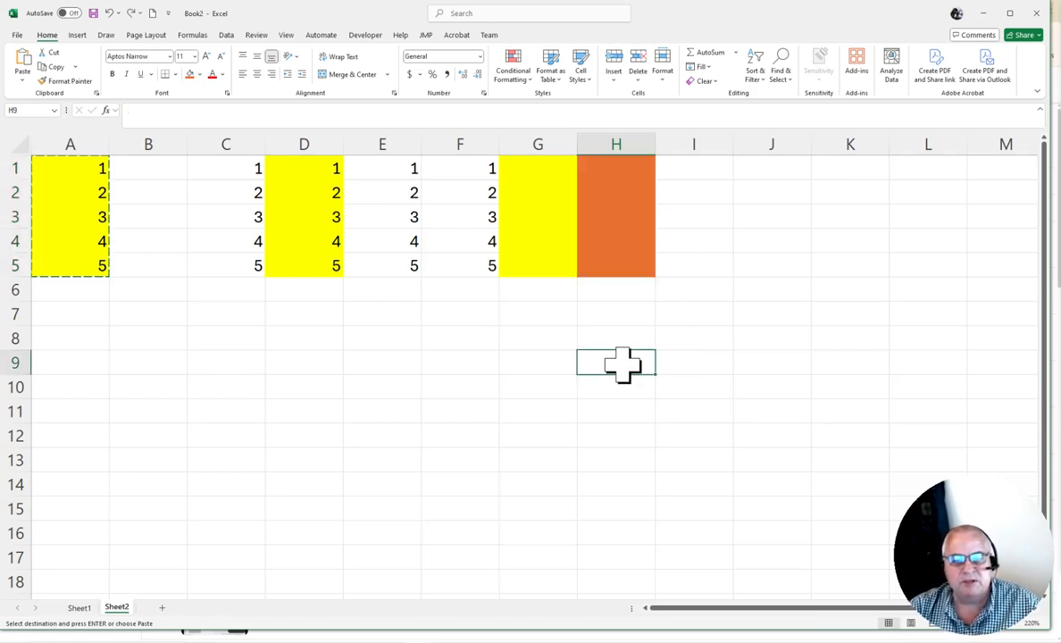
{"action": "left_click", "coordinate": [619, 169]}
{"action": "right_click", "coordinate": [618, 168]}
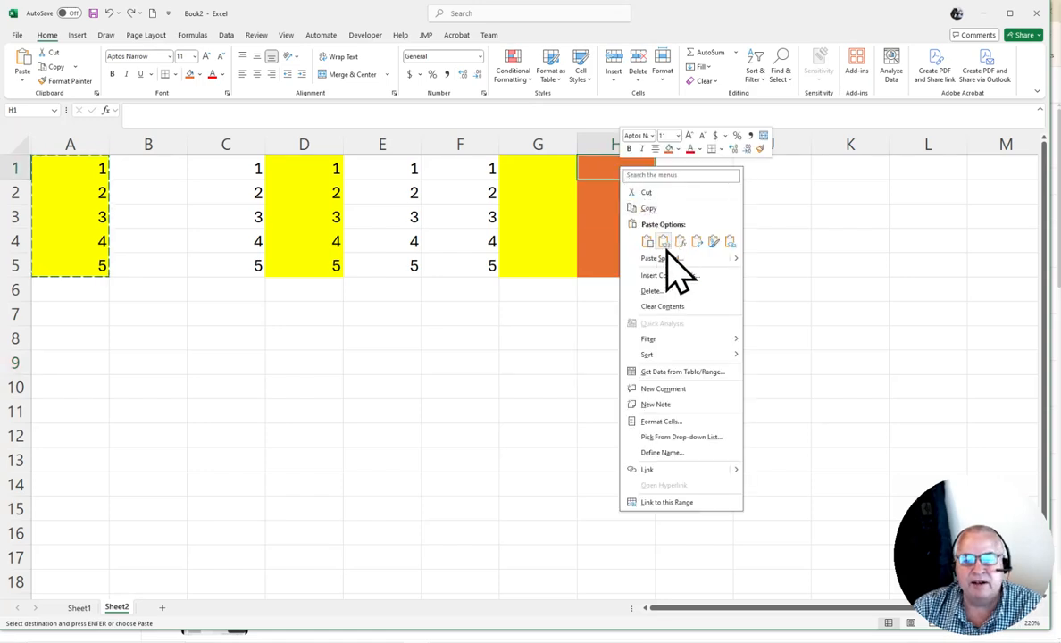
{"action": "left_click", "coordinate": [665, 259]}
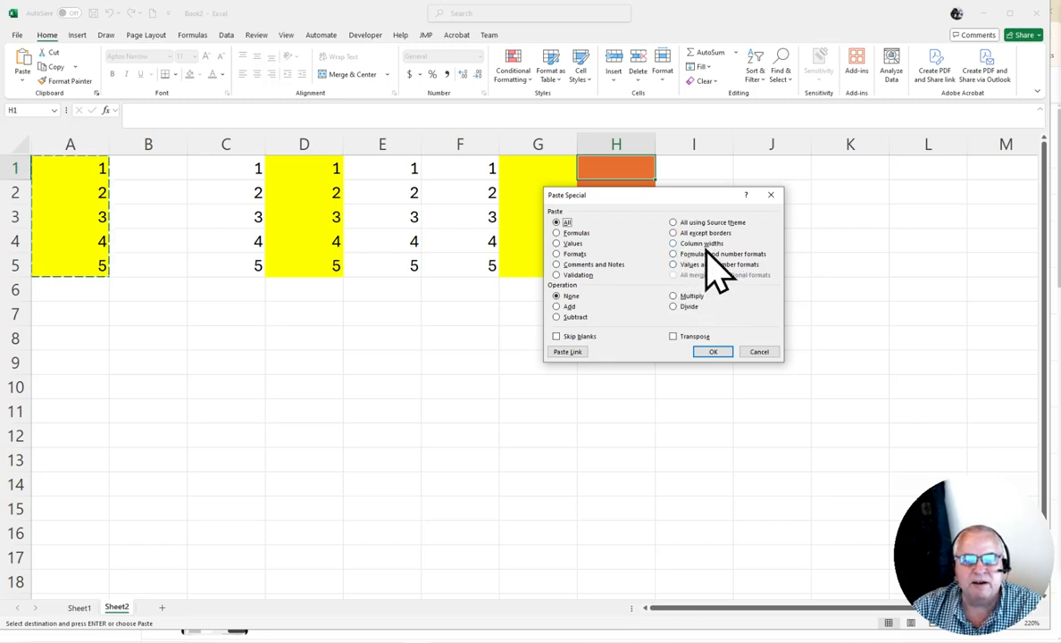
{"action": "left_click", "coordinate": [568, 245]}
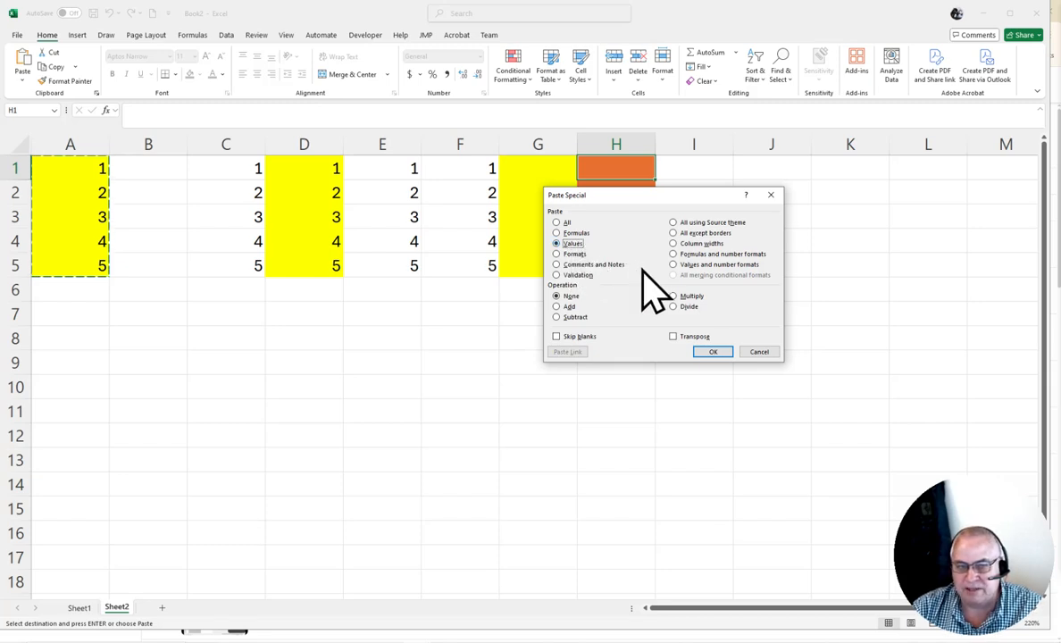
{"action": "left_click", "coordinate": [713, 352]}
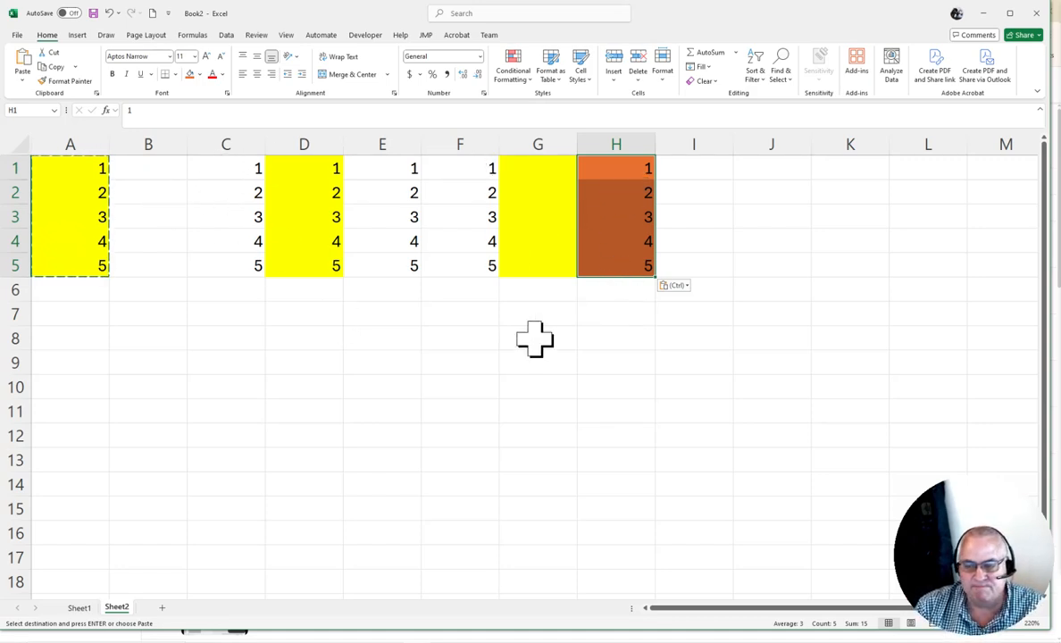
Leave copy mode and enter the formula =RANDBETWEEN(1,6) in cell A7
{"action": "left_click", "coordinate": [275, 339]}
{"action": "key", "text": "Escape"}
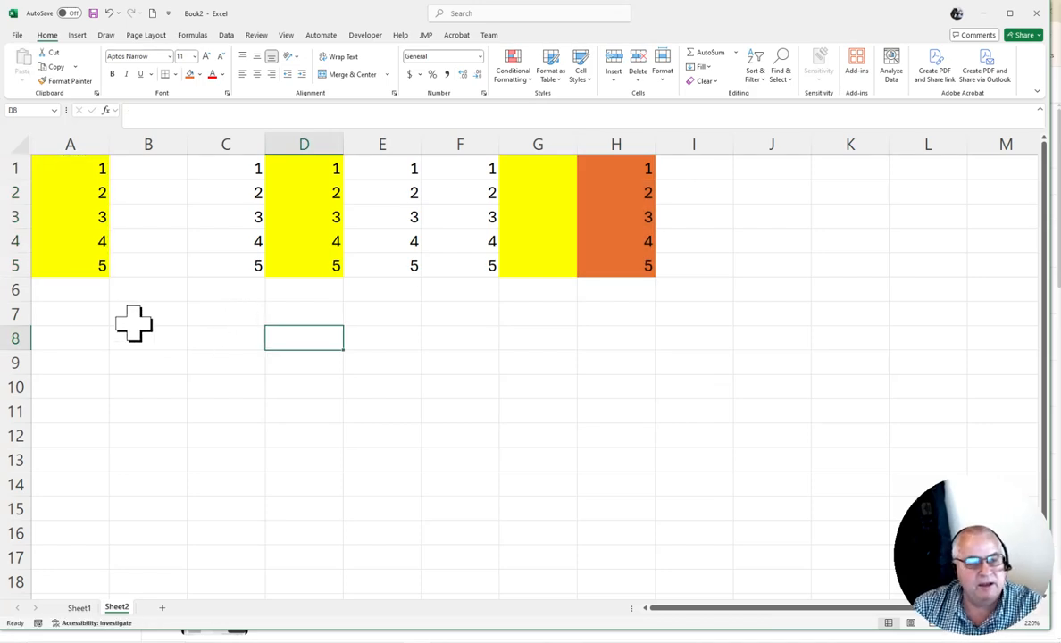
{"action": "left_click", "coordinate": [76, 316]}
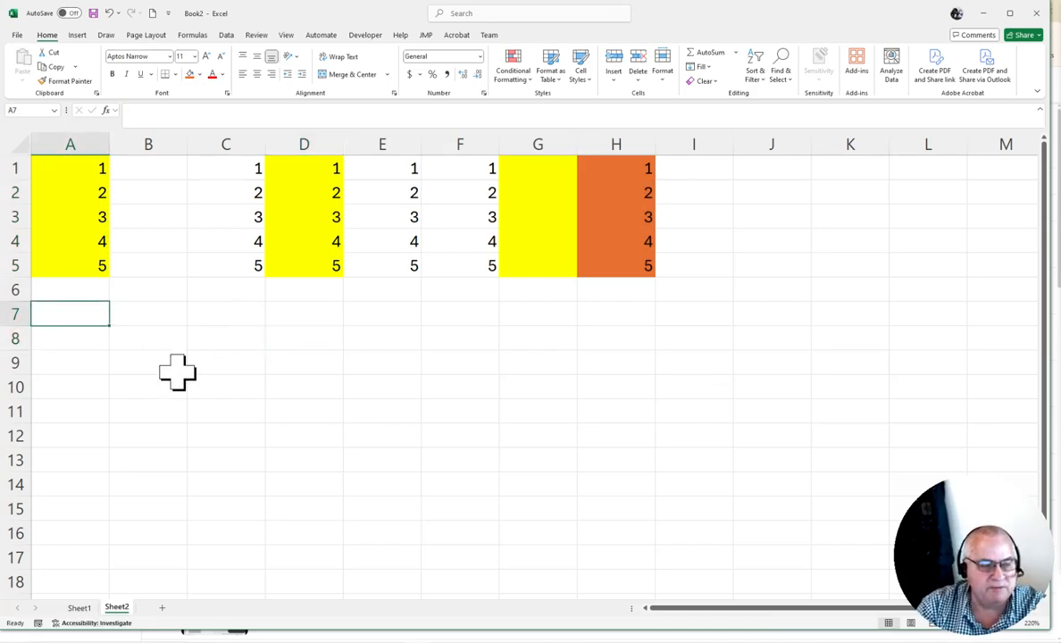
{"action": "type", "text": "=rand"}
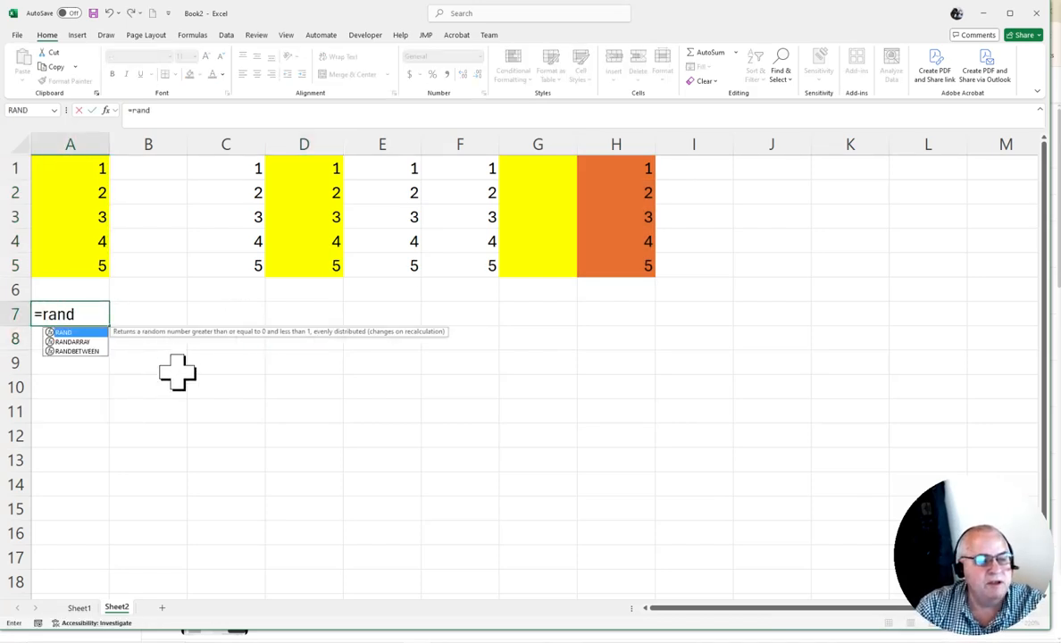
{"action": "key", "text": "Down"}
{"action": "key", "text": "Down"}
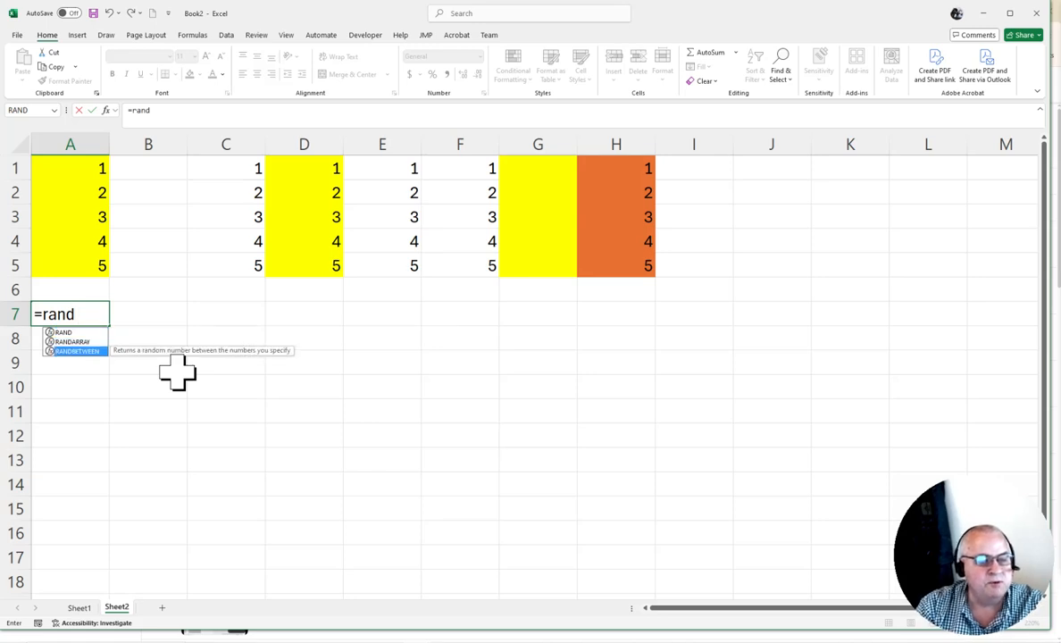
{"action": "key", "text": "Tab"}
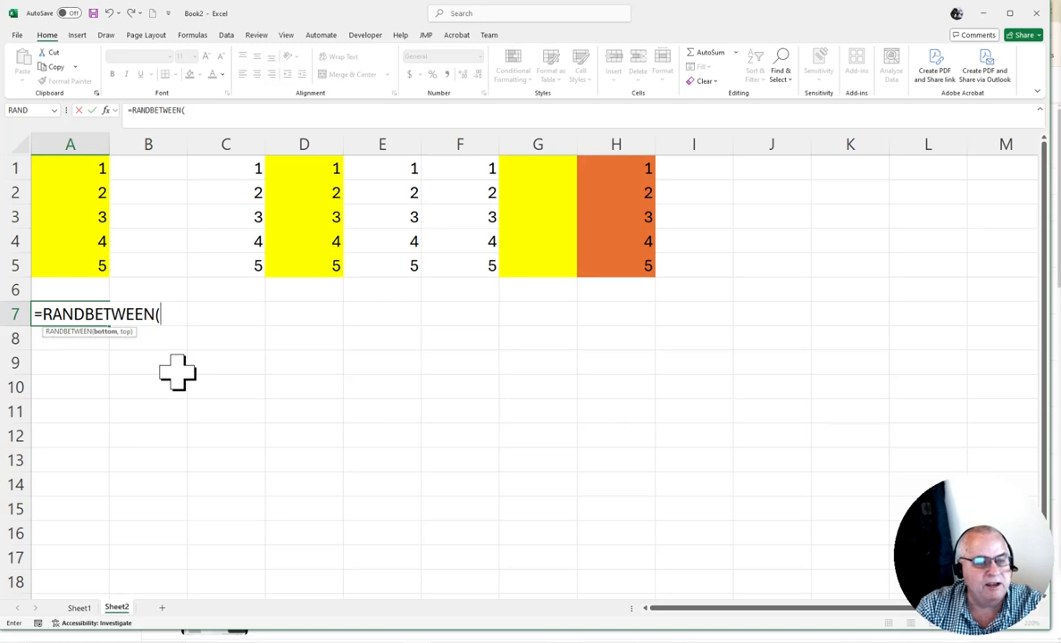
{"action": "type", "text": "1,"}
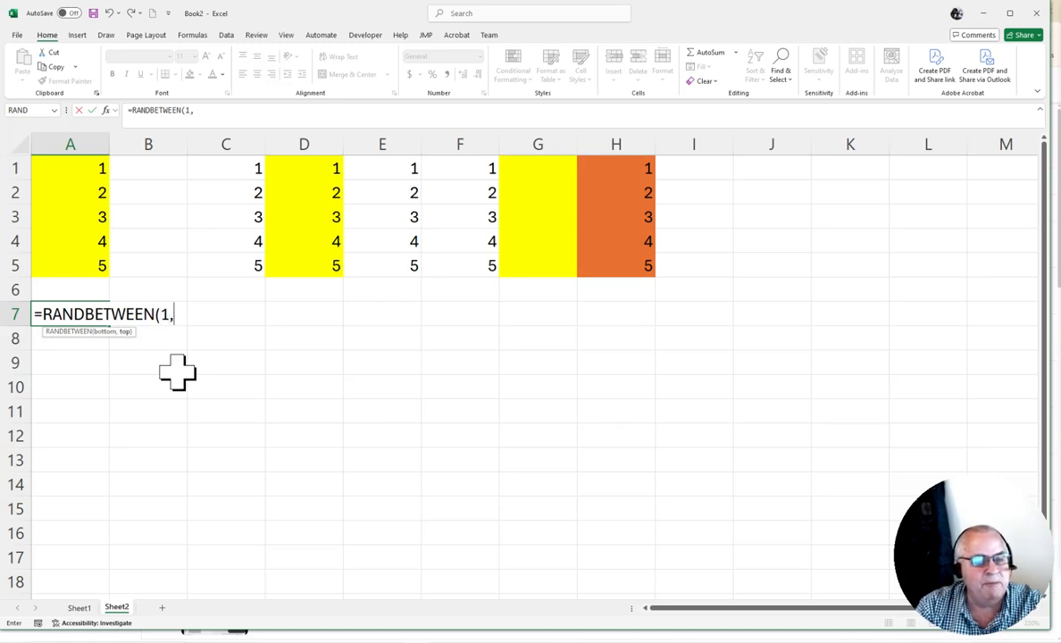
{"action": "type", "text": "10)"}
{"action": "key", "text": "BackSpace"}
{"action": "key", "text": "BackSpace"}
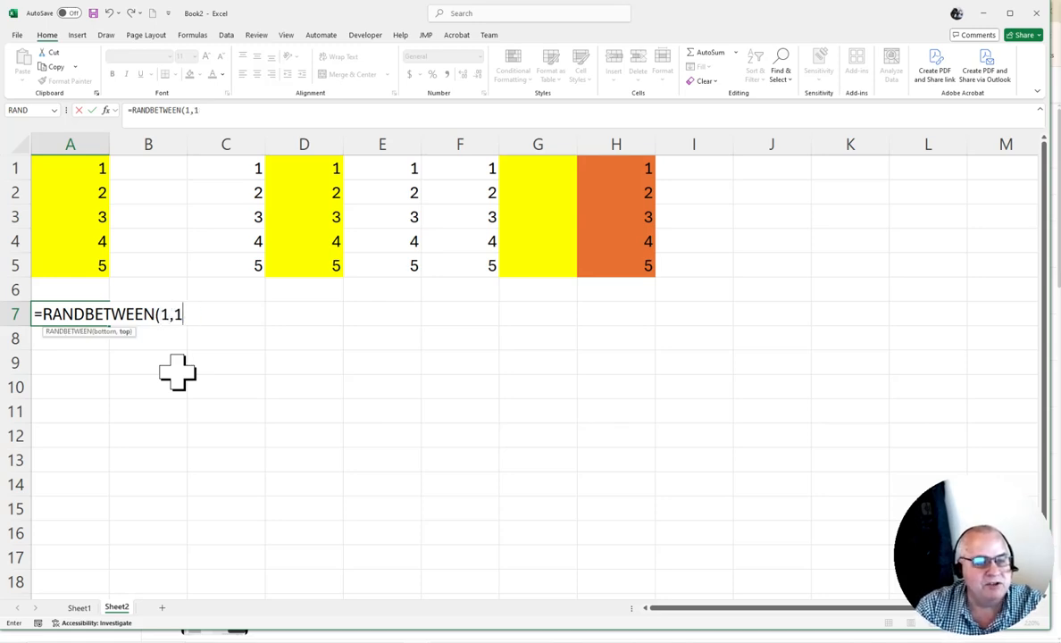
{"action": "type", "text": ")"}
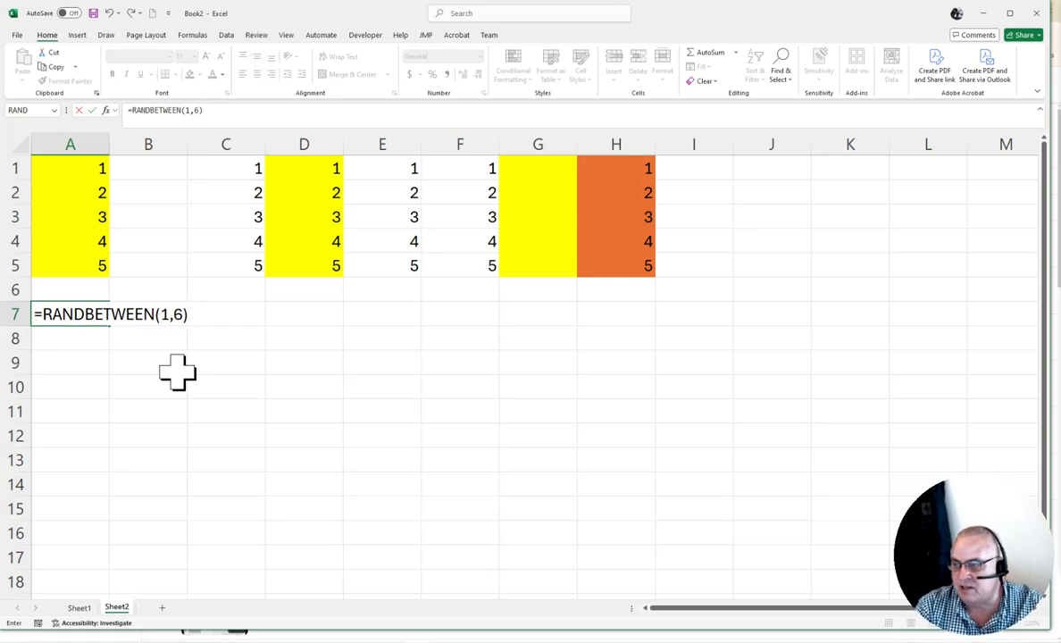
{"action": "key", "text": "Return"}
Fill the RANDBETWEEN formula from A7 down to A15
{"action": "key", "text": "Up"}
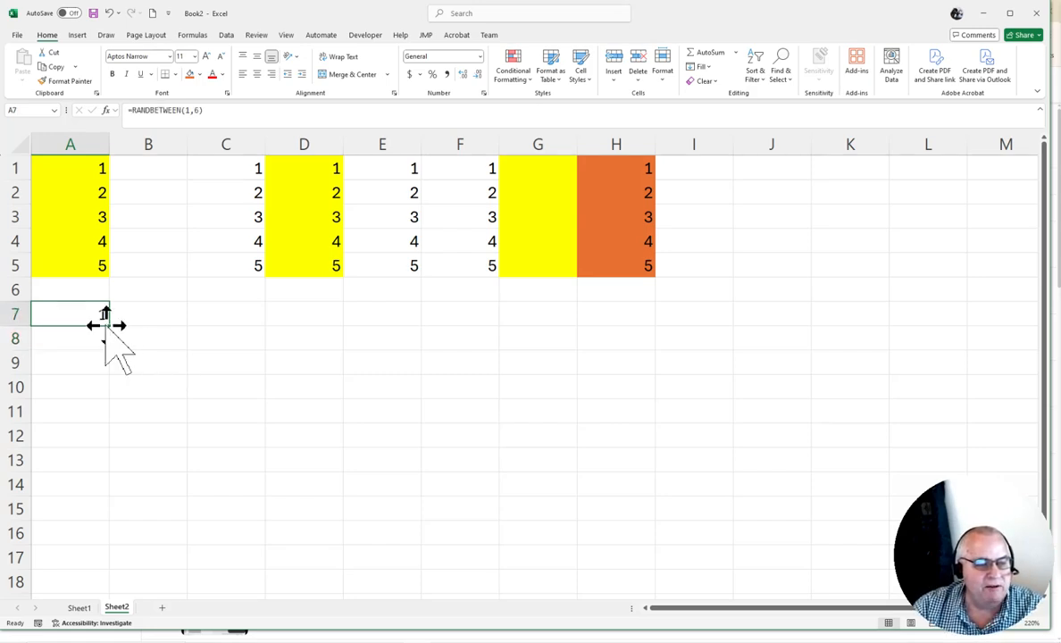
{"action": "left_click_drag", "start_coordinate": [113, 328], "coordinate": [106, 515]}
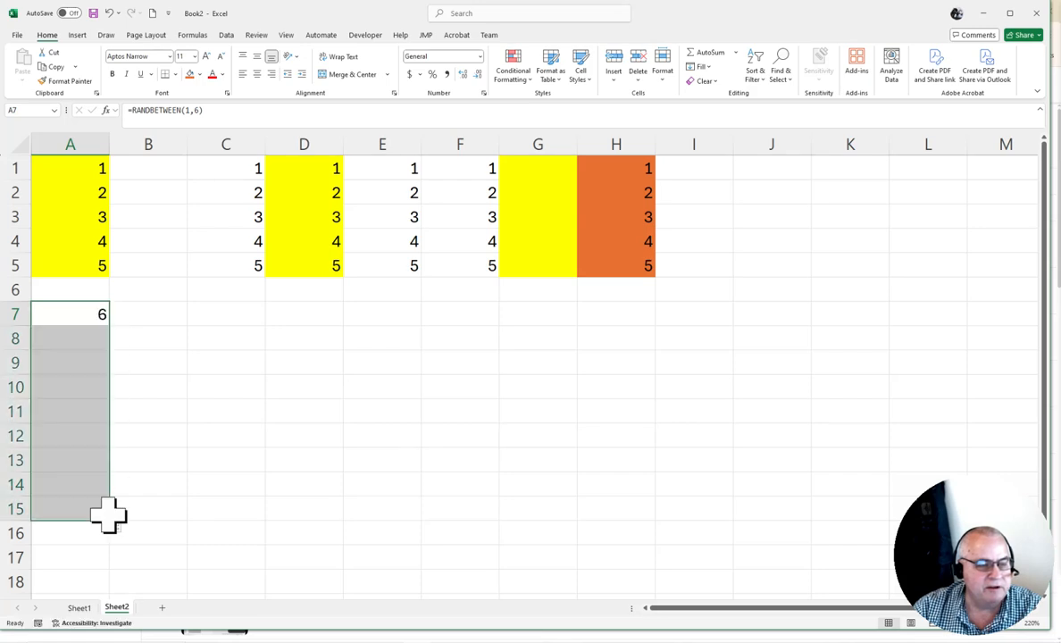
{"action": "left_click", "coordinate": [224, 386]}
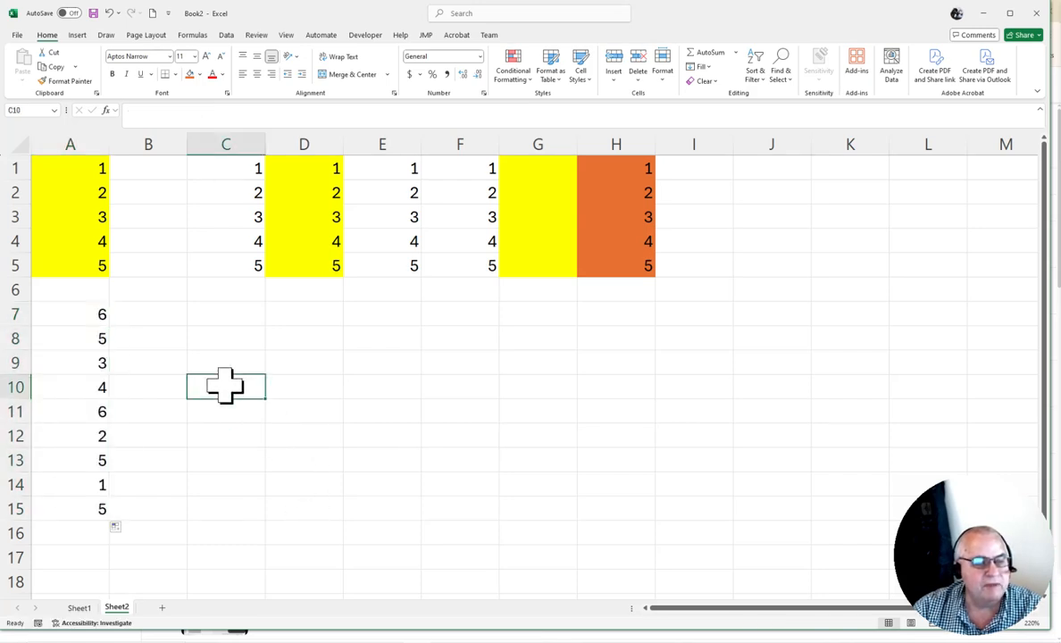
Enter 5 and then 2 in C7 to trigger recalculation, then clear C7
{"action": "left_click", "coordinate": [248, 314]}
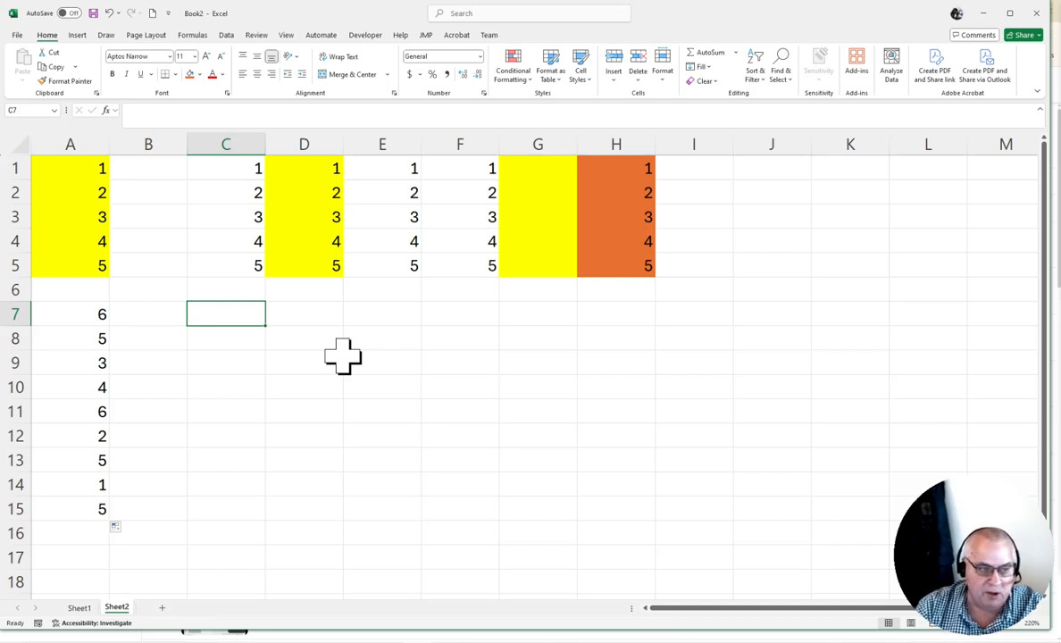
{"action": "type", "text": "5"}
{"action": "key", "text": "Return"}
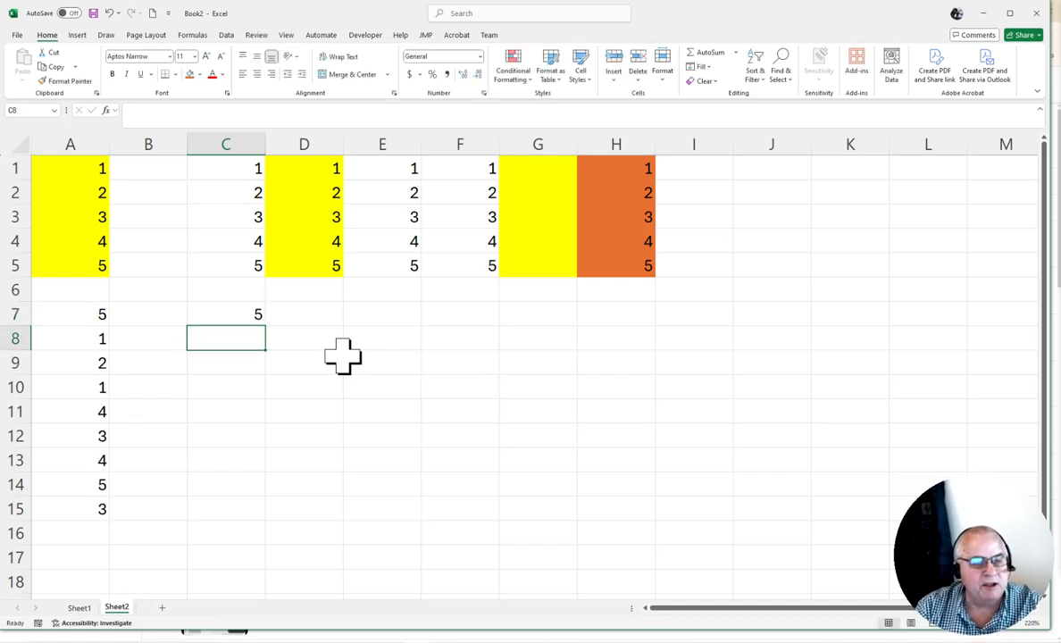
{"action": "key", "text": "Up"}
{"action": "type", "text": "2"}
{"action": "key", "text": "Return"}
{"action": "key", "text": "Up"}
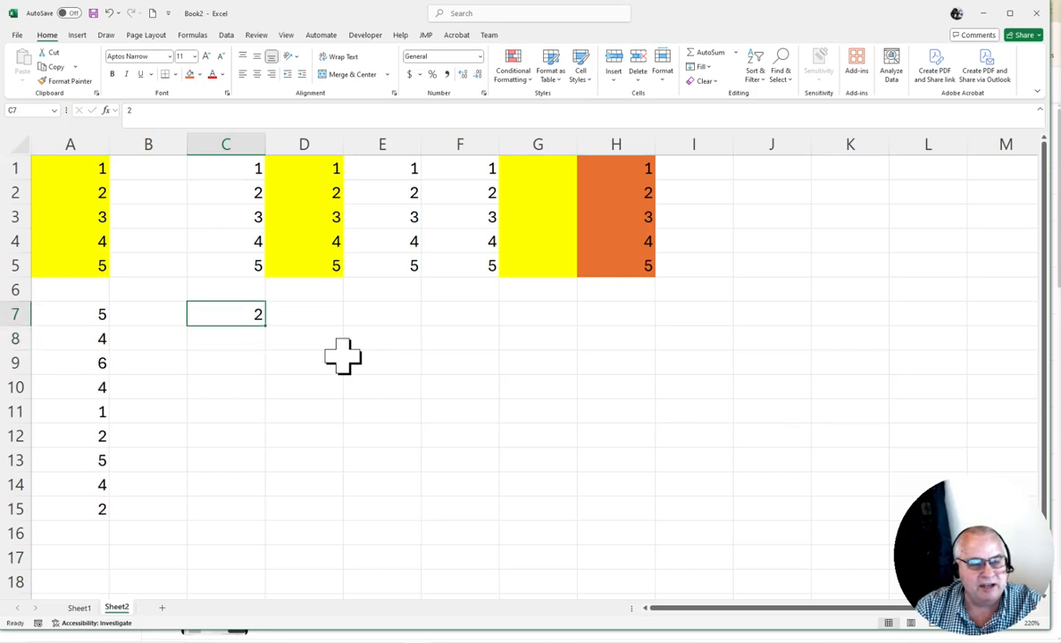
{"action": "key", "text": "Return"}
{"action": "key", "text": "Up"}
{"action": "key", "text": "Delete"}
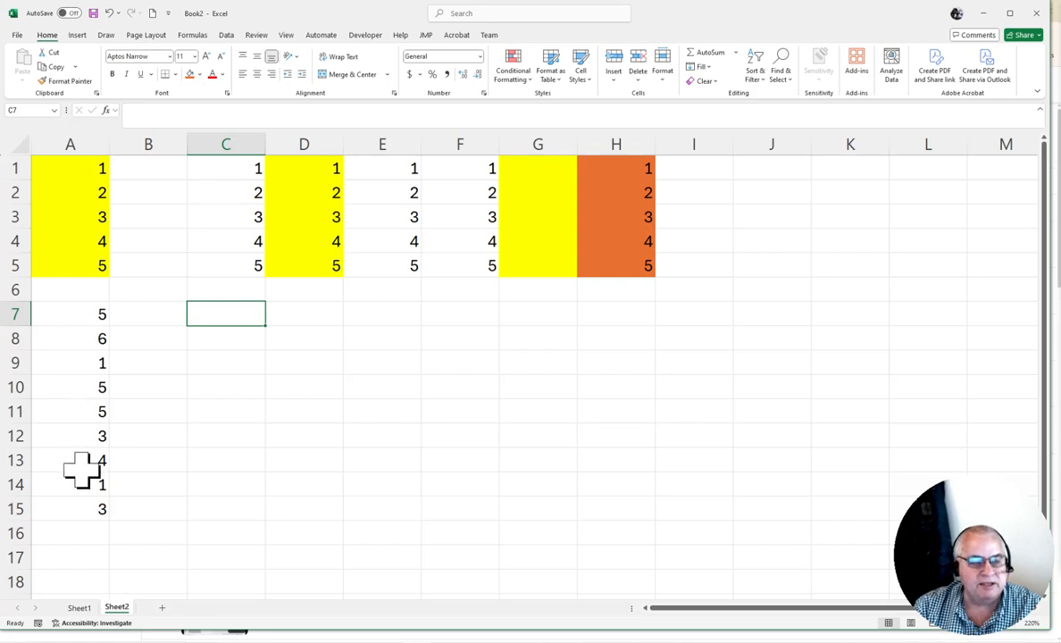
Copy A7:A15 and paste it into C7 with Paste Special Values only
{"action": "left_click_drag", "start_coordinate": [83, 306], "coordinate": [66, 506]}
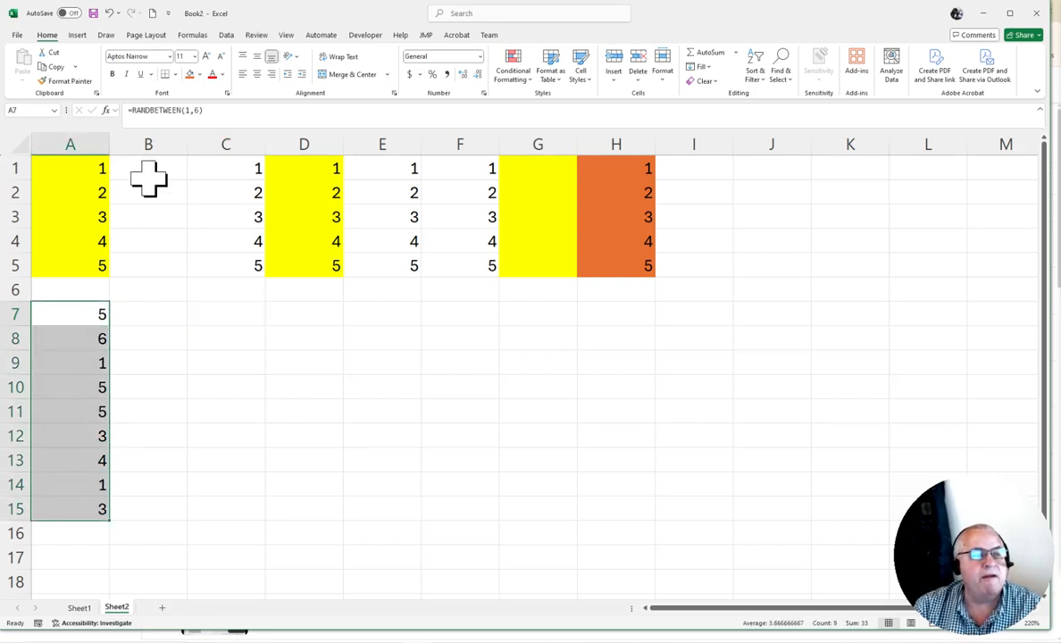
{"action": "left_click", "coordinate": [55, 68]}
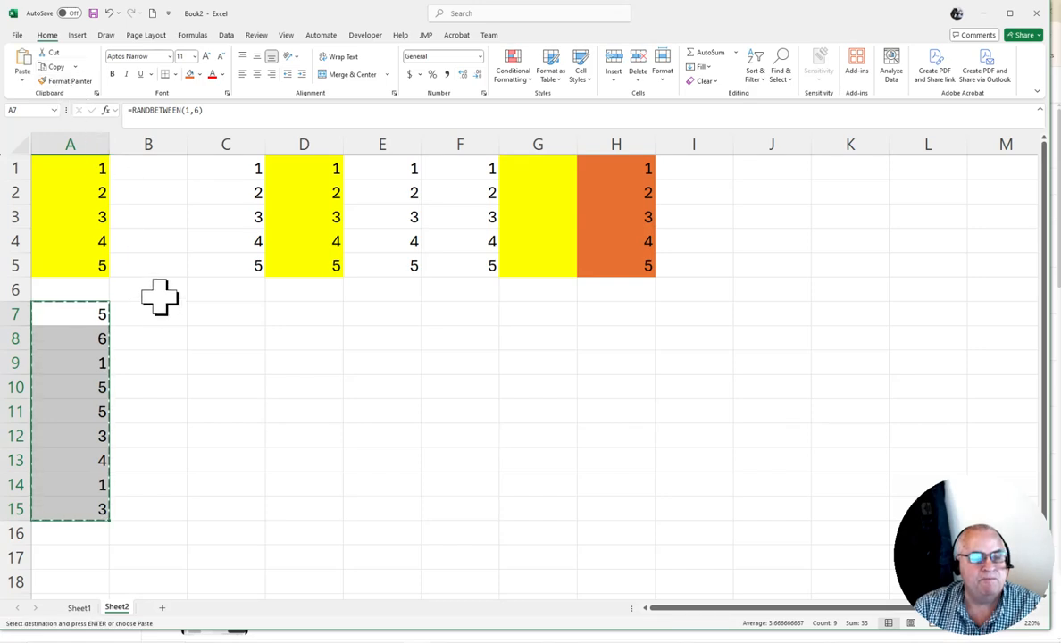
{"action": "right_click", "coordinate": [215, 315]}
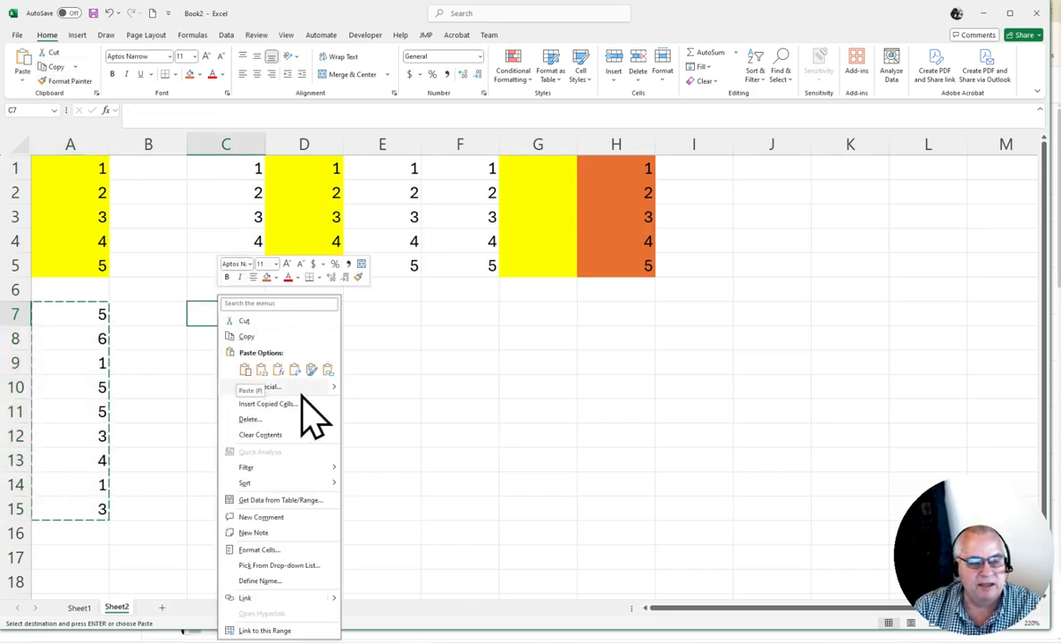
{"action": "left_click", "coordinate": [275, 388]}
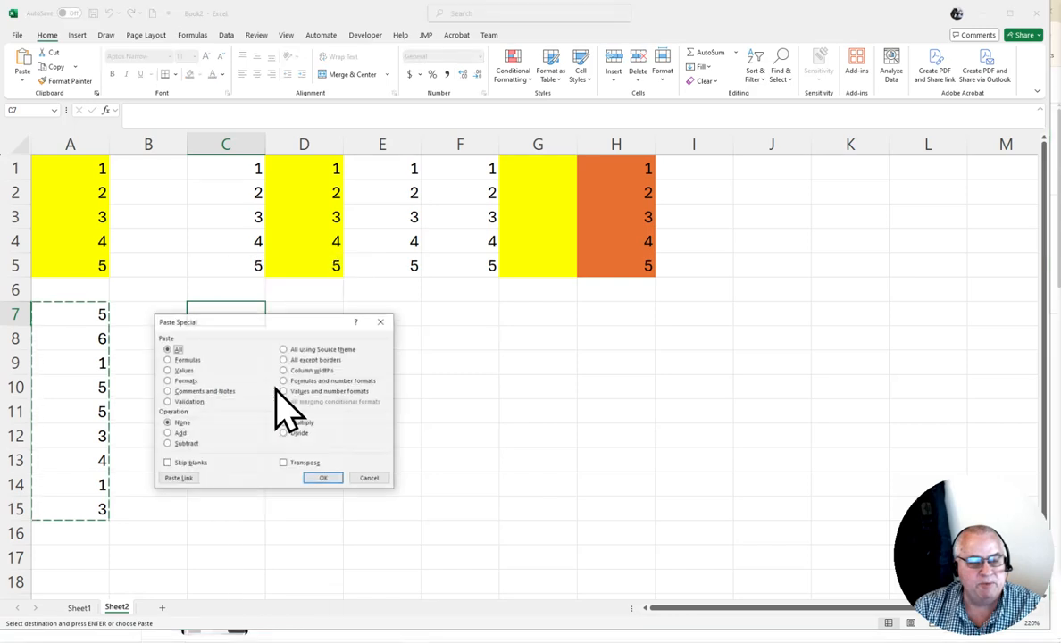
{"action": "left_click", "coordinate": [184, 371]}
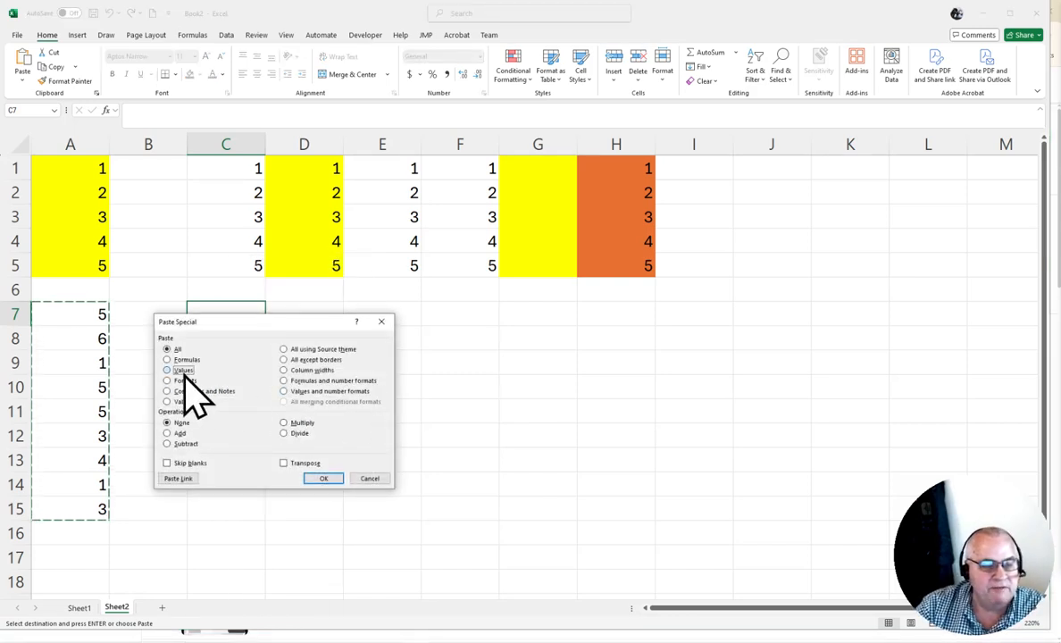
{"action": "left_click", "coordinate": [323, 477]}
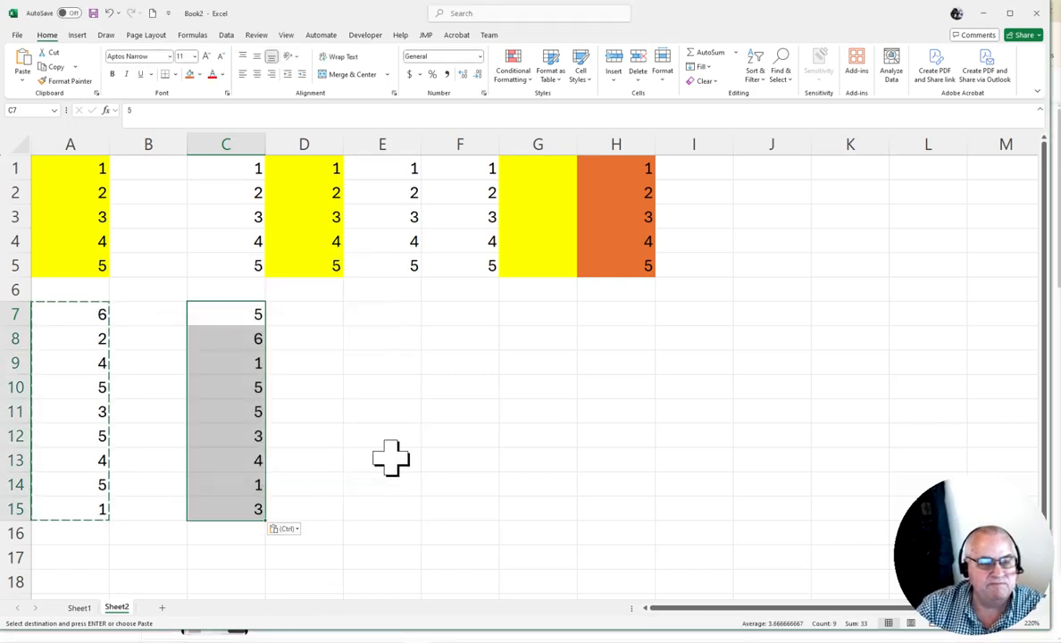
{"action": "left_click", "coordinate": [487, 358]}
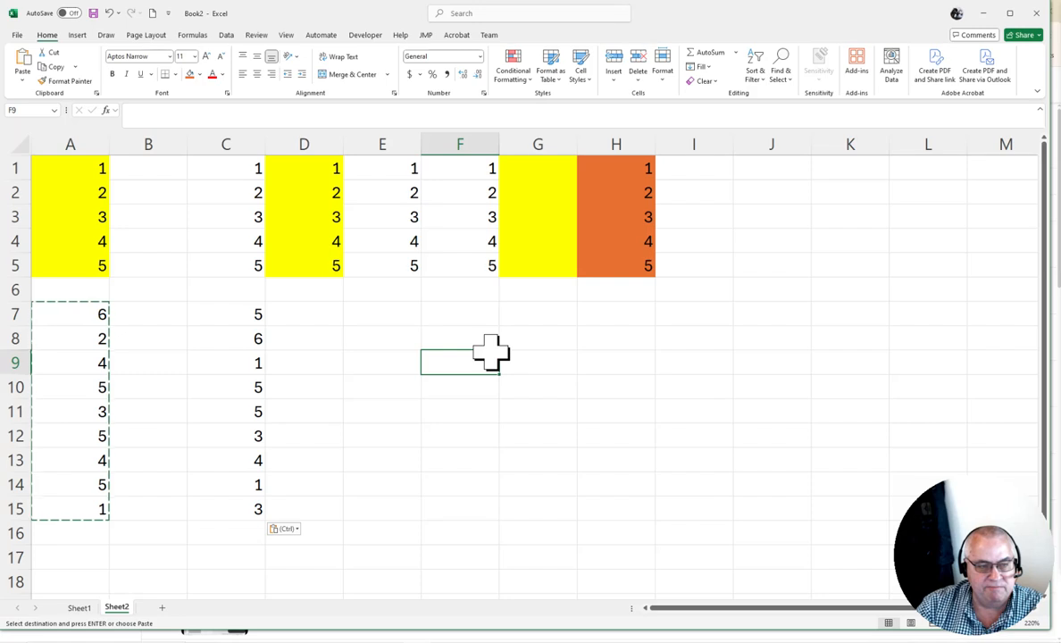
{"action": "left_click", "coordinate": [407, 316]}
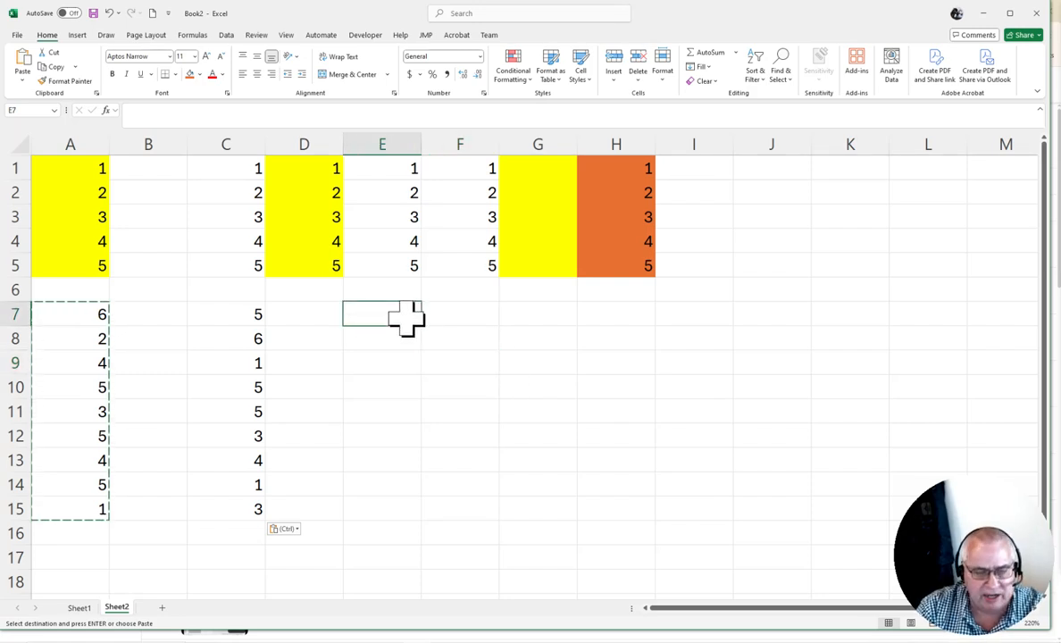
Enter 6 in E7 and re-enter the cell to trigger recalculation of the random values
{"action": "type", "text": "6"}
{"action": "key", "text": "Return"}
{"action": "double_click", "coordinate": [406, 319]}
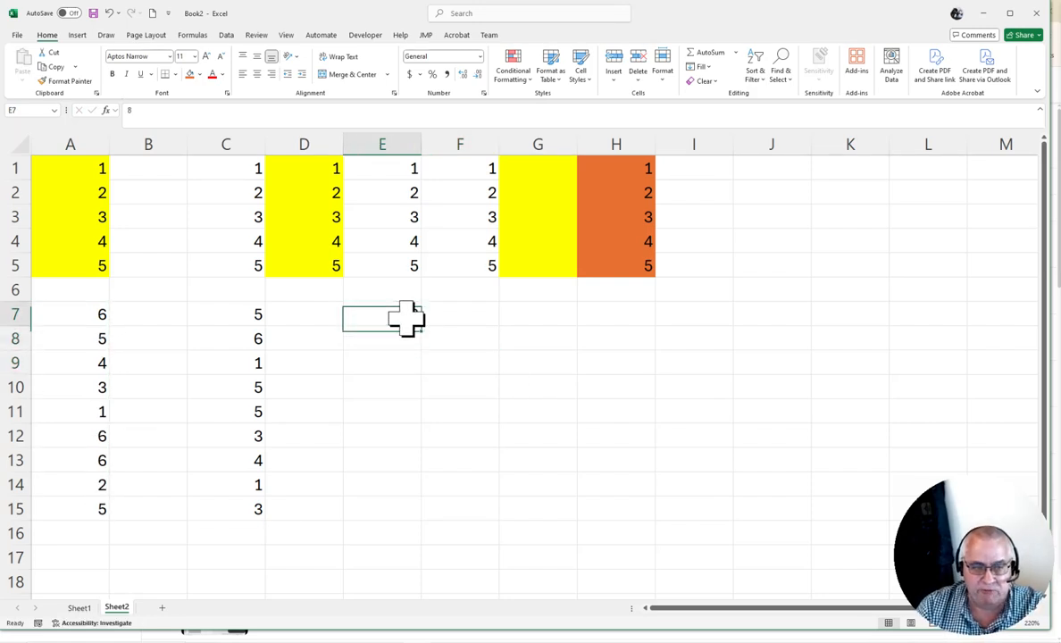
{"action": "key", "text": "Return"}
{"action": "left_click", "coordinate": [407, 319]}
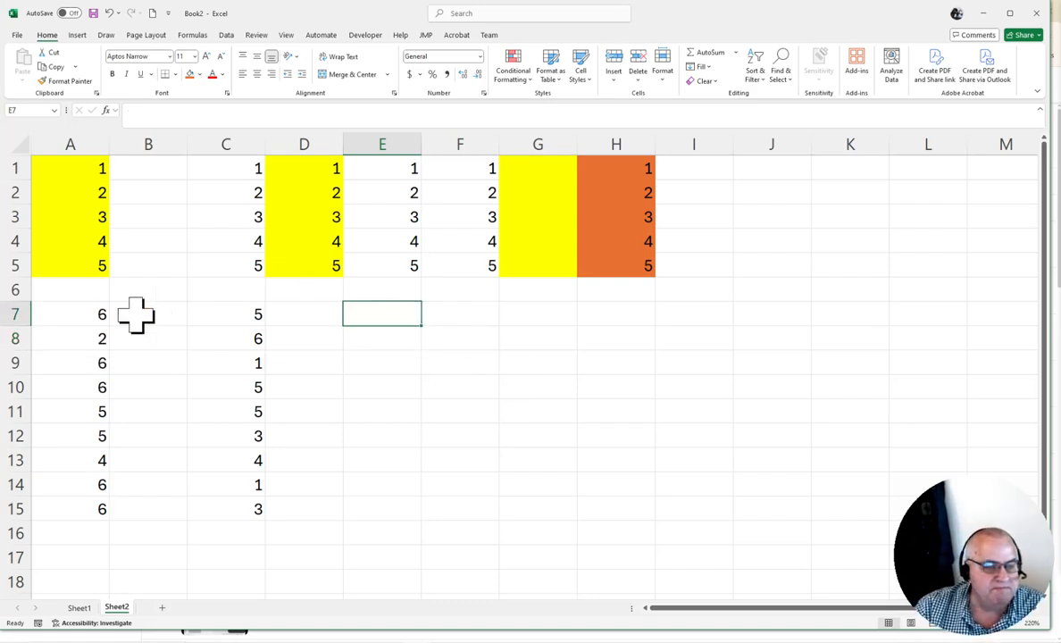
Copy A7:A15 and paste it into D7 with the standard Paste option, then leave copy mode
{"action": "left_click_drag", "start_coordinate": [90, 317], "coordinate": [87, 410]}
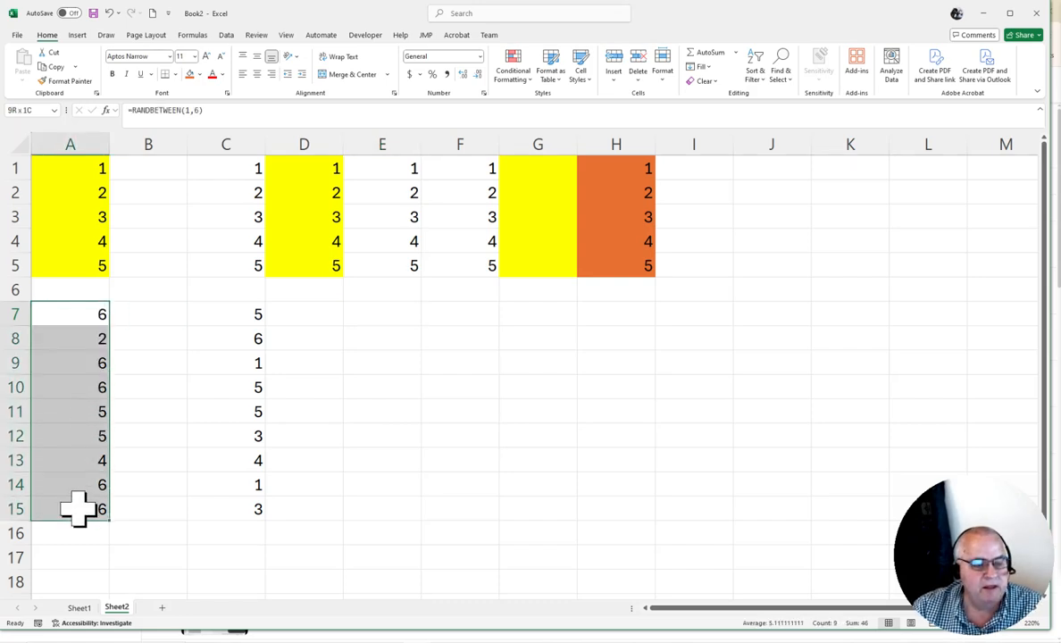
{"action": "left_click", "coordinate": [56, 67]}
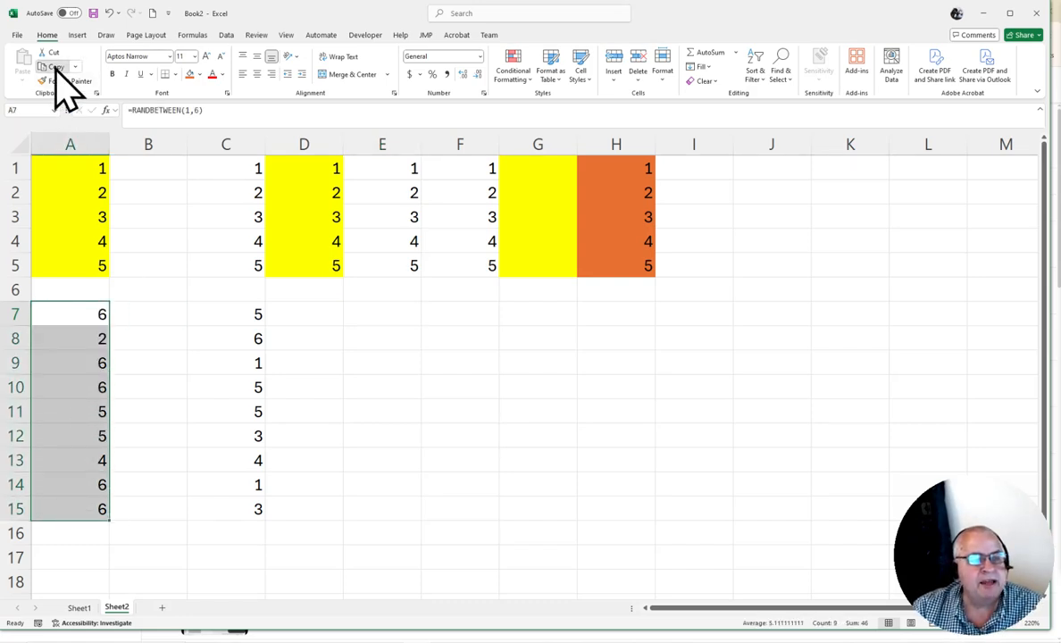
{"action": "left_click", "coordinate": [317, 315]}
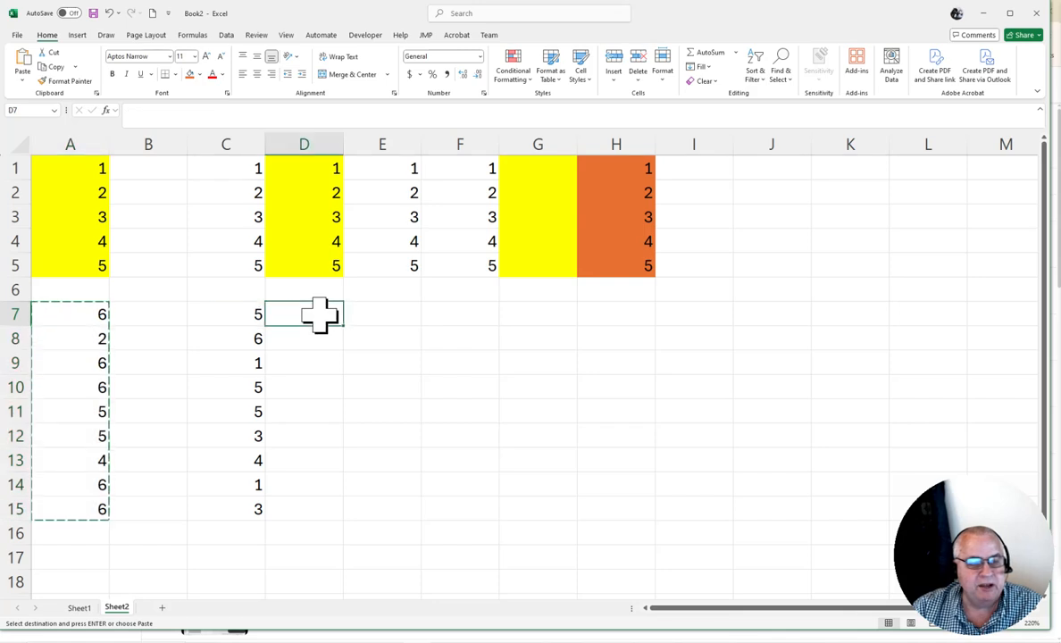
{"action": "right_click", "coordinate": [322, 316]}
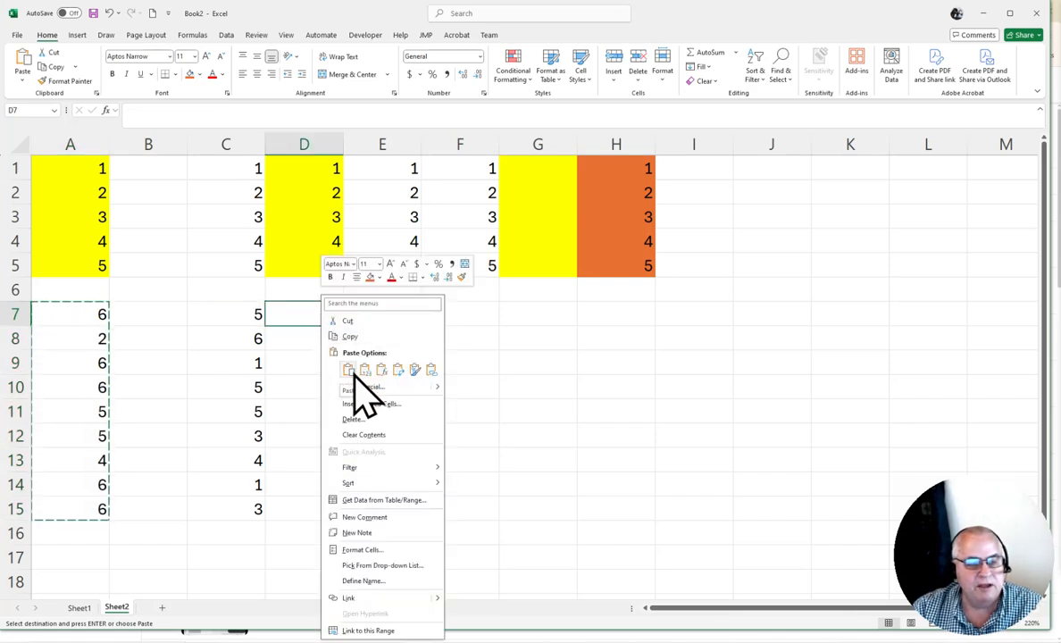
{"action": "left_click", "coordinate": [350, 370]}
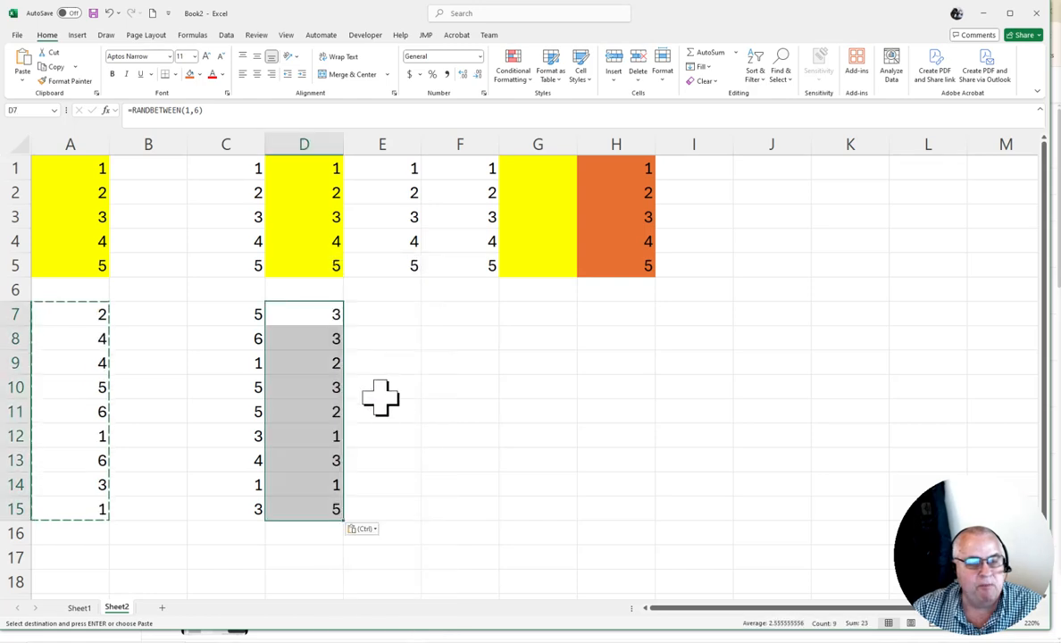
{"action": "left_click", "coordinate": [452, 369]}
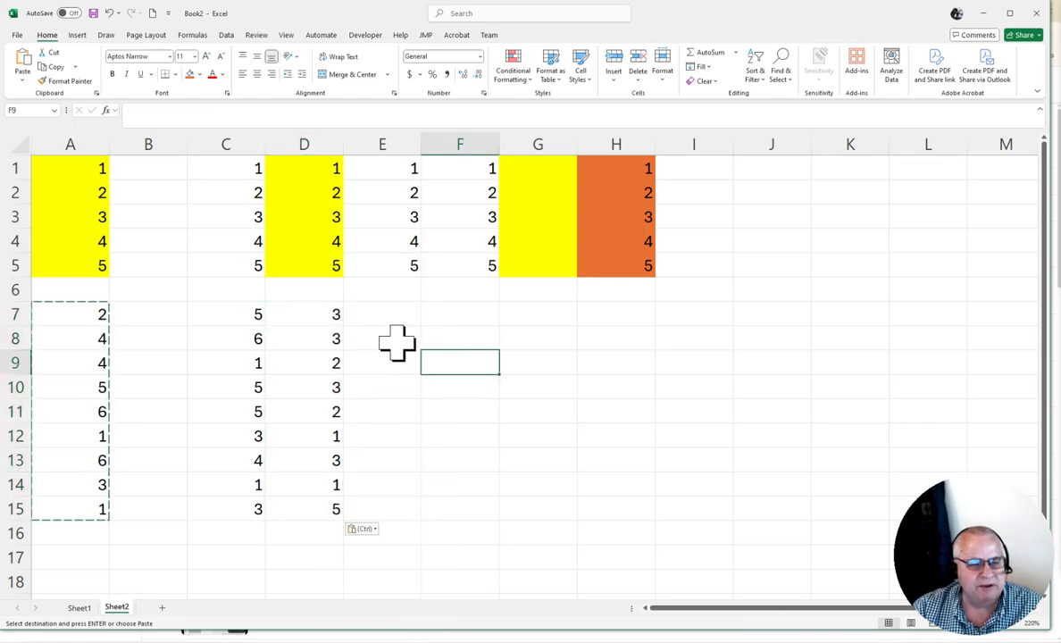
{"action": "key", "text": "Escape"}
Examine the formula pasted into cell D7
{"action": "left_click", "coordinate": [330, 321]}
{"action": "left_click", "coordinate": [214, 113]}
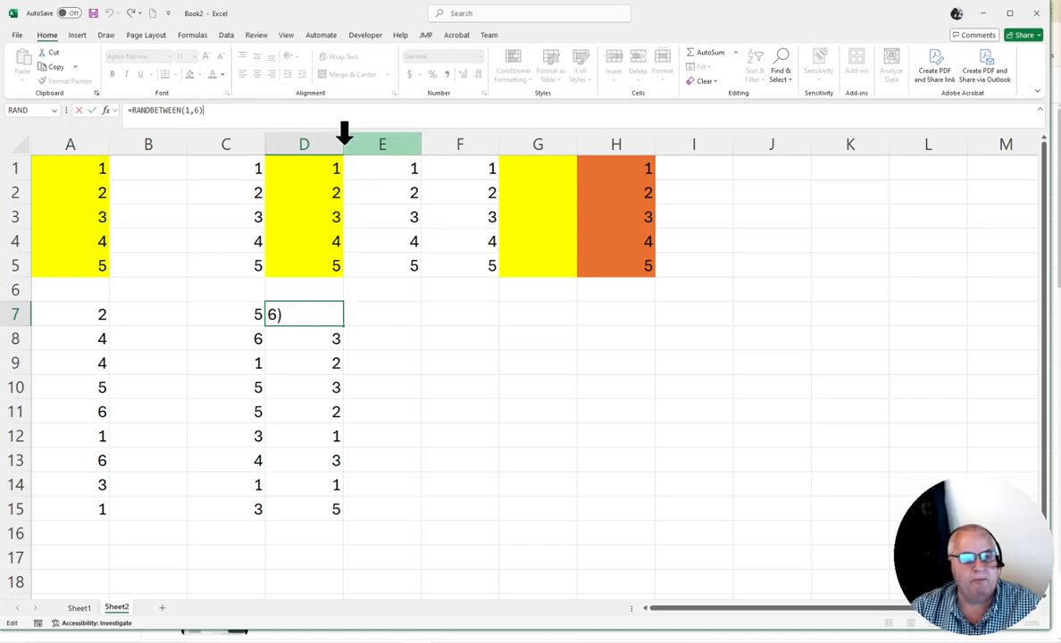
{"action": "left_click", "coordinate": [404, 435]}
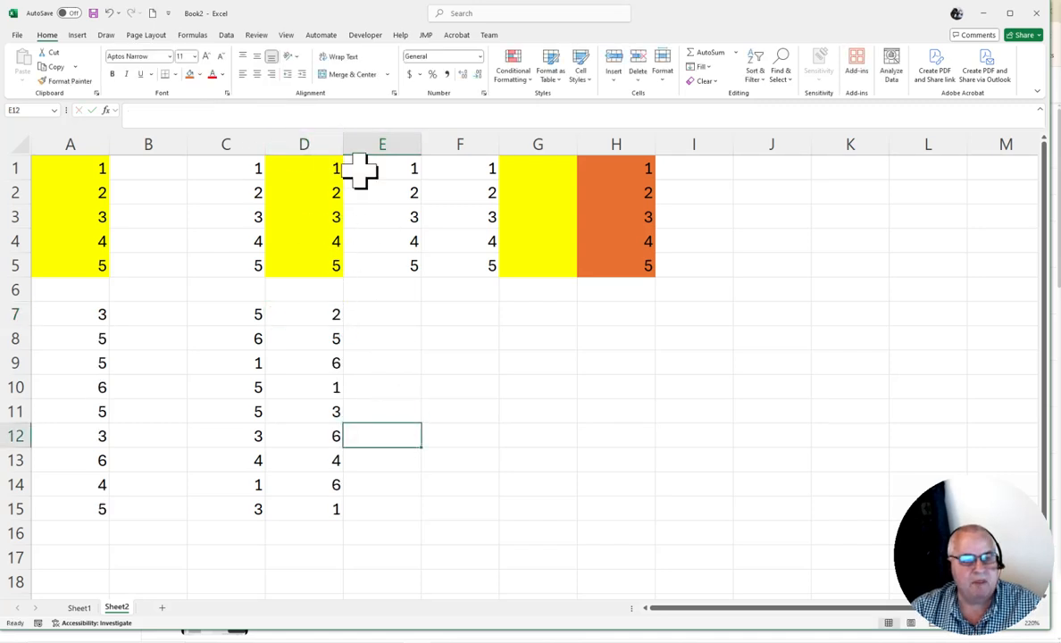
Widen column D and review the RANDBETWEEN formula in D7
{"action": "left_click_drag", "start_coordinate": [346, 154], "coordinate": [485, 149]}
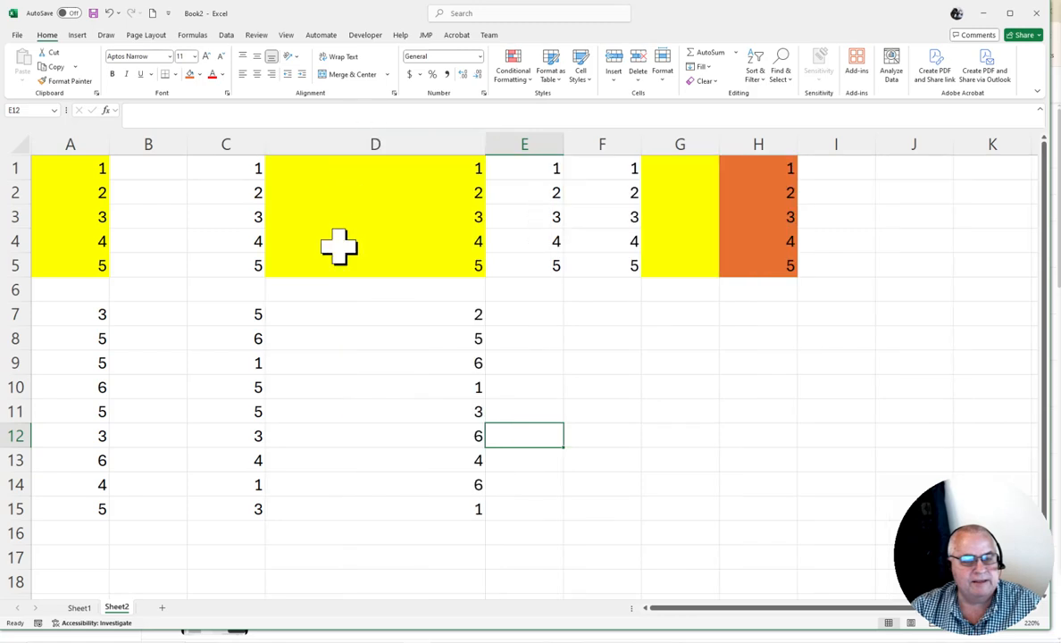
{"action": "left_click", "coordinate": [400, 339]}
{"action": "left_click", "coordinate": [400, 312]}
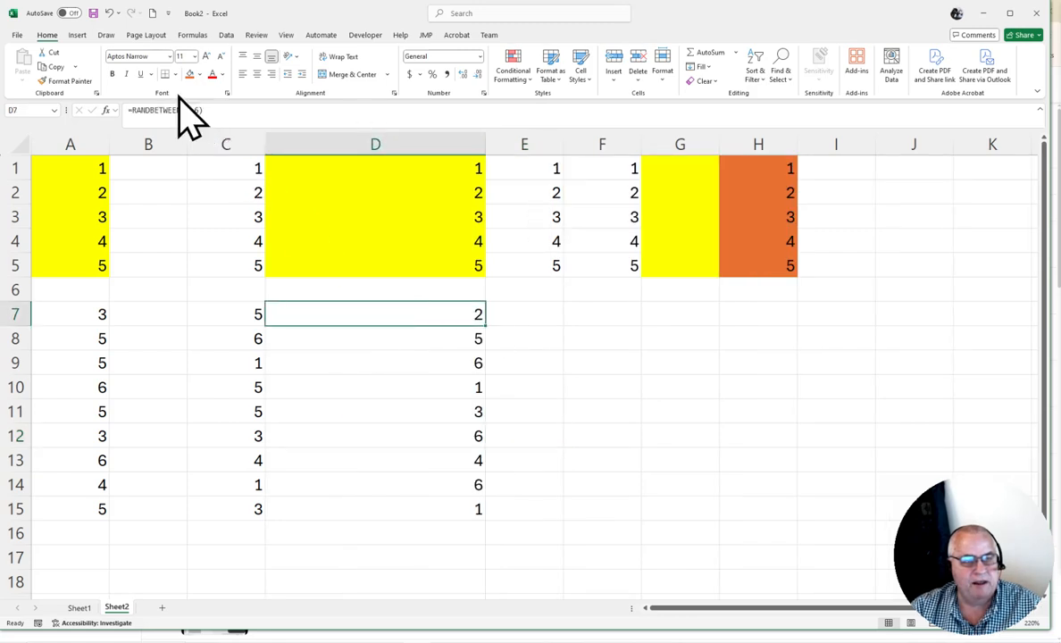
{"action": "left_click", "coordinate": [250, 114]}
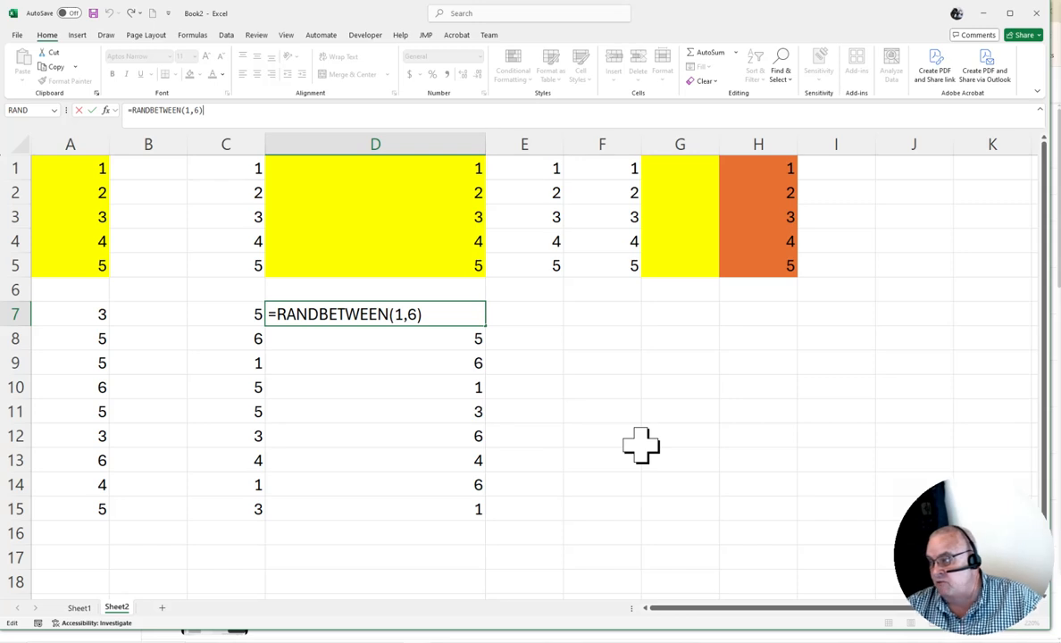
{"action": "left_click", "coordinate": [530, 342]}
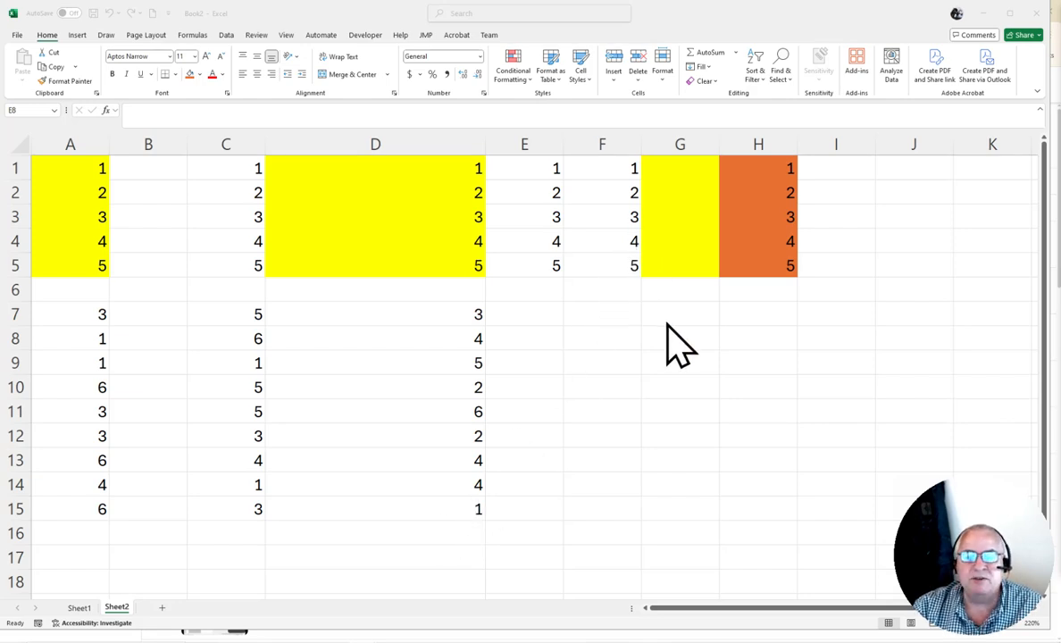
Copy A1 and paste only its formats onto H1:H5 with Paste Special Formats, then undo it and leave copy mode
{"action": "left_click_drag", "start_coordinate": [760, 162], "coordinate": [764, 277]}
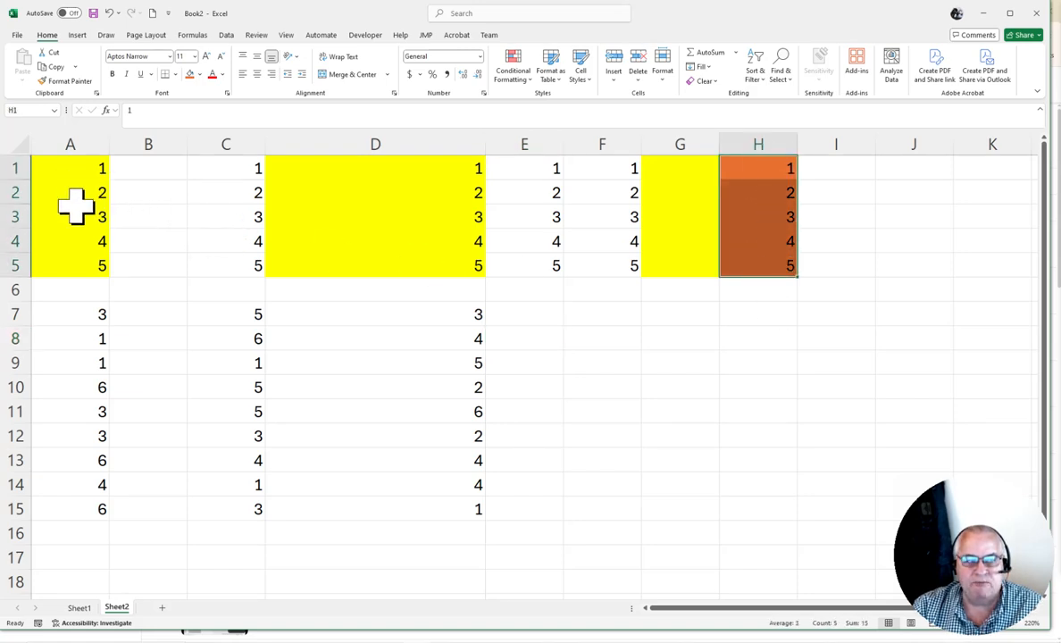
{"action": "left_click", "coordinate": [85, 168]}
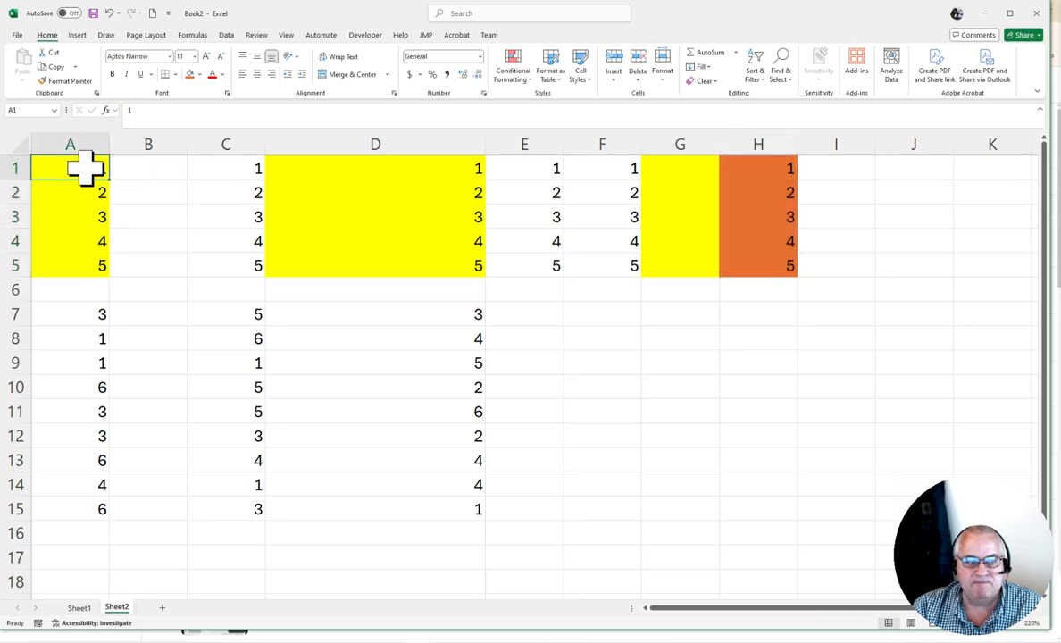
{"action": "left_click_drag", "start_coordinate": [85, 168], "coordinate": [79, 266]}
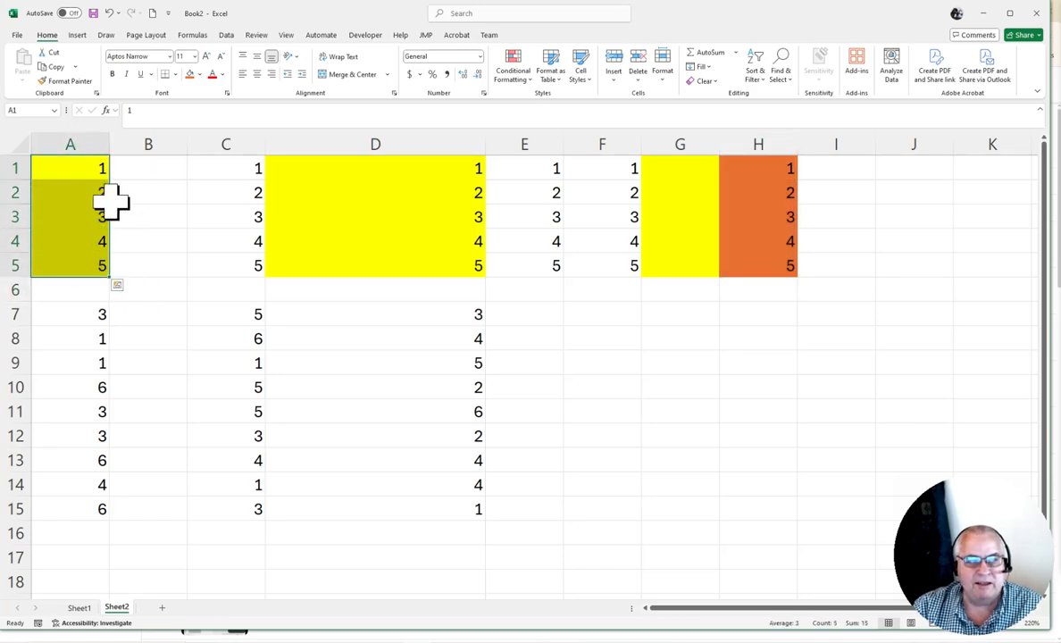
{"action": "left_click", "coordinate": [75, 166]}
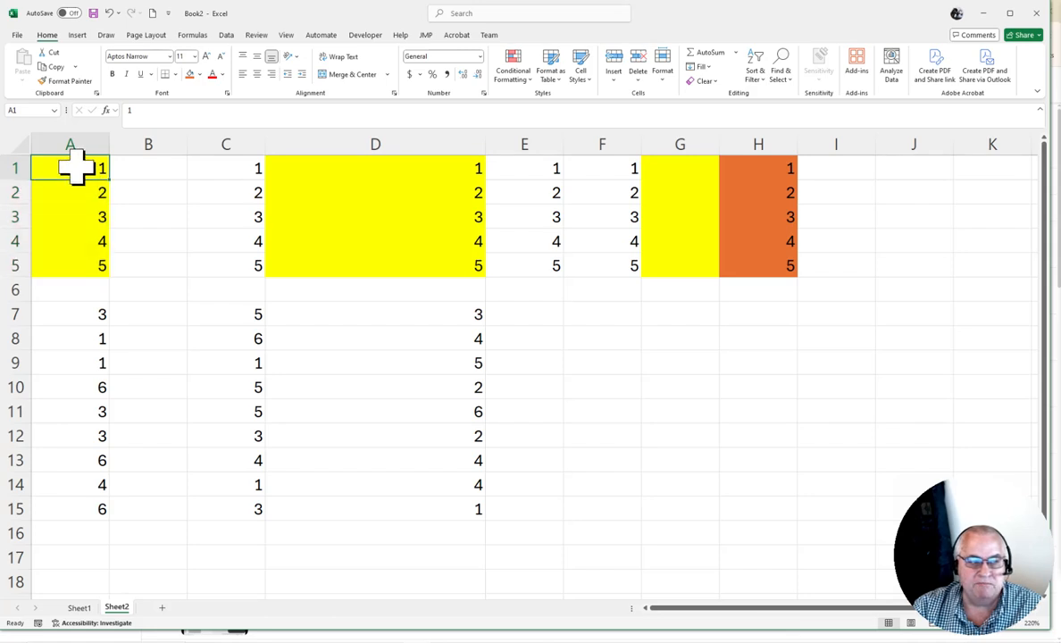
{"action": "left_click", "coordinate": [53, 68]}
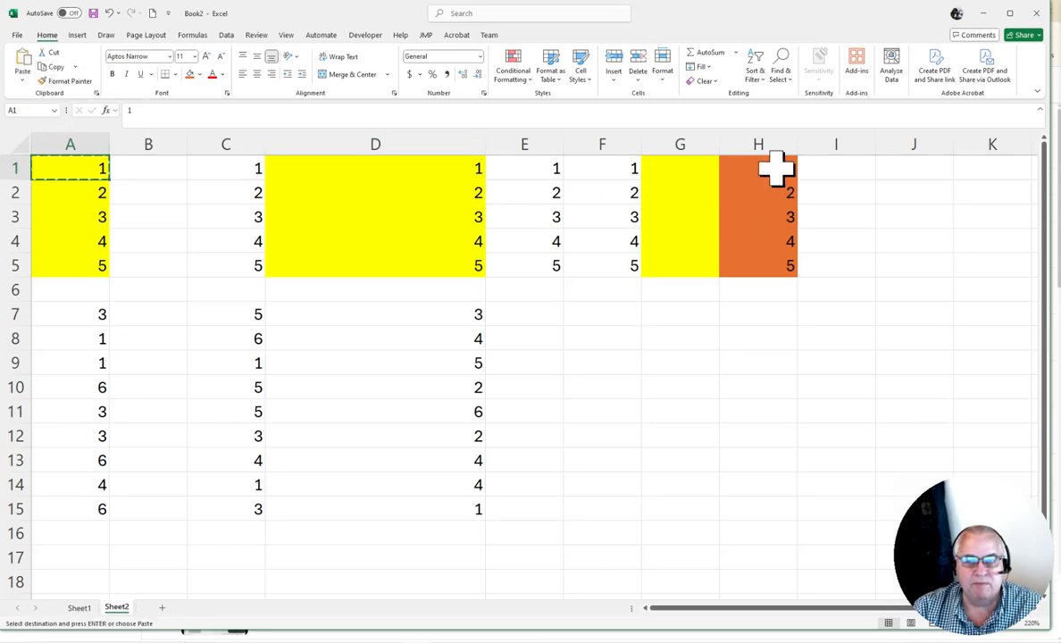
{"action": "left_click_drag", "start_coordinate": [775, 172], "coordinate": [767, 273]}
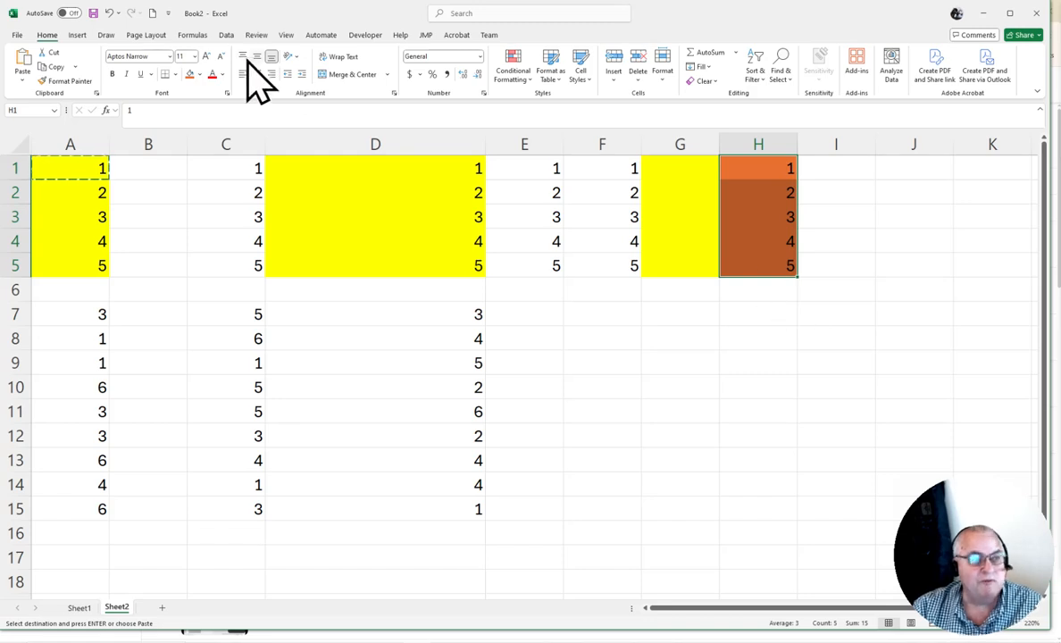
{"action": "left_click", "coordinate": [22, 82]}
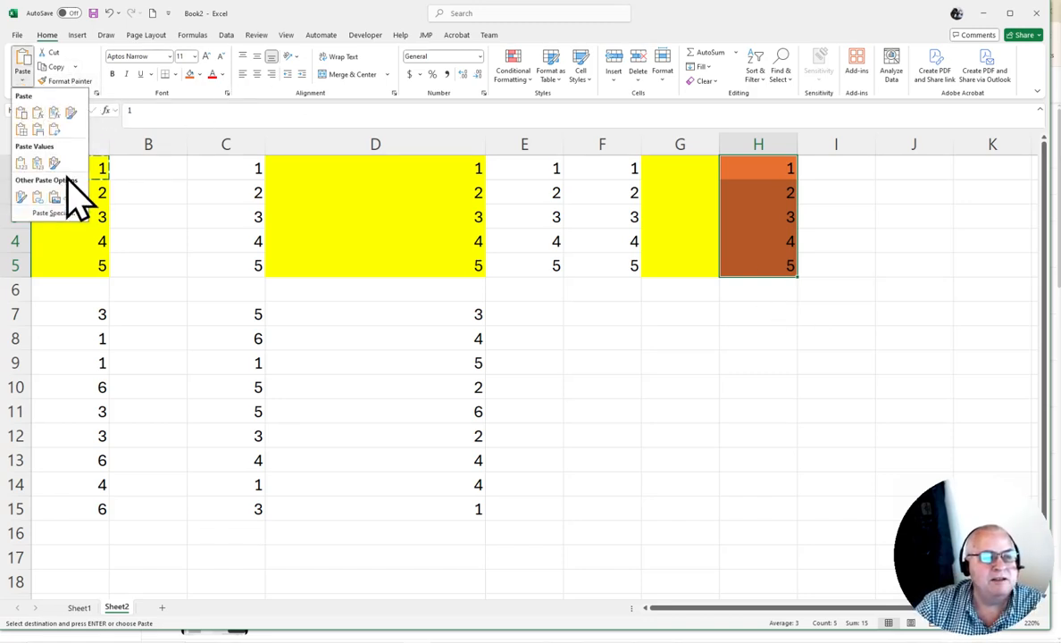
{"action": "left_click", "coordinate": [56, 214]}
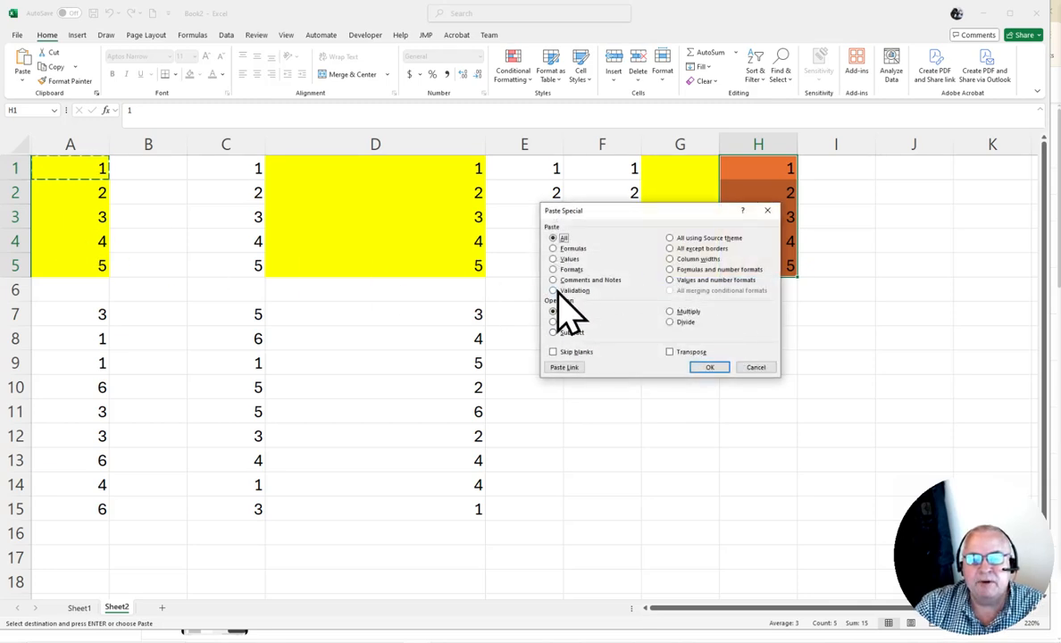
{"action": "left_click", "coordinate": [565, 269]}
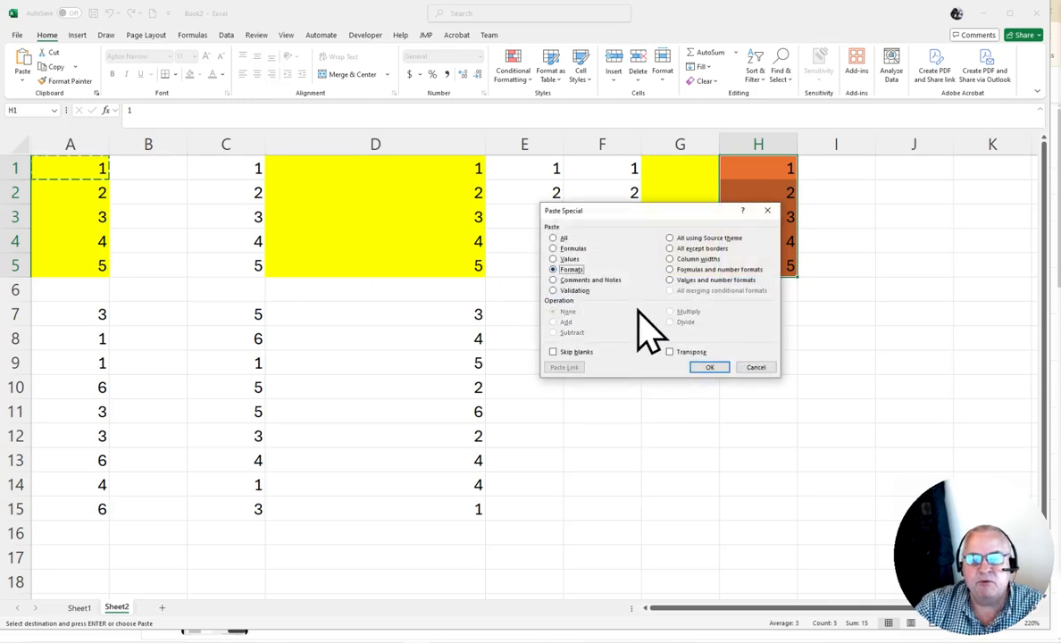
{"action": "left_click", "coordinate": [712, 367]}
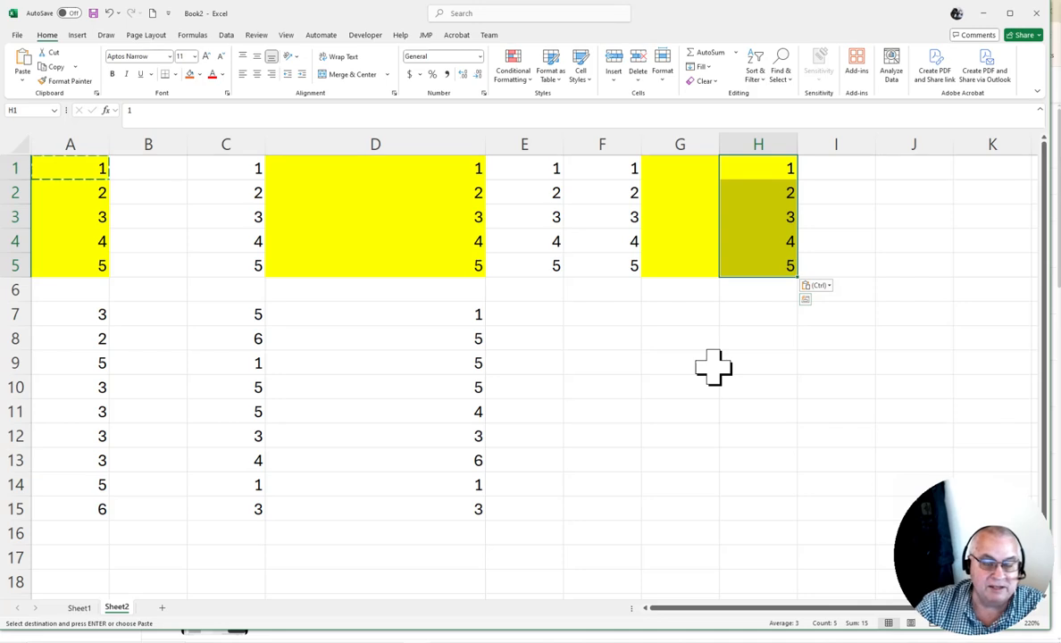
{"action": "left_click", "coordinate": [711, 367]}
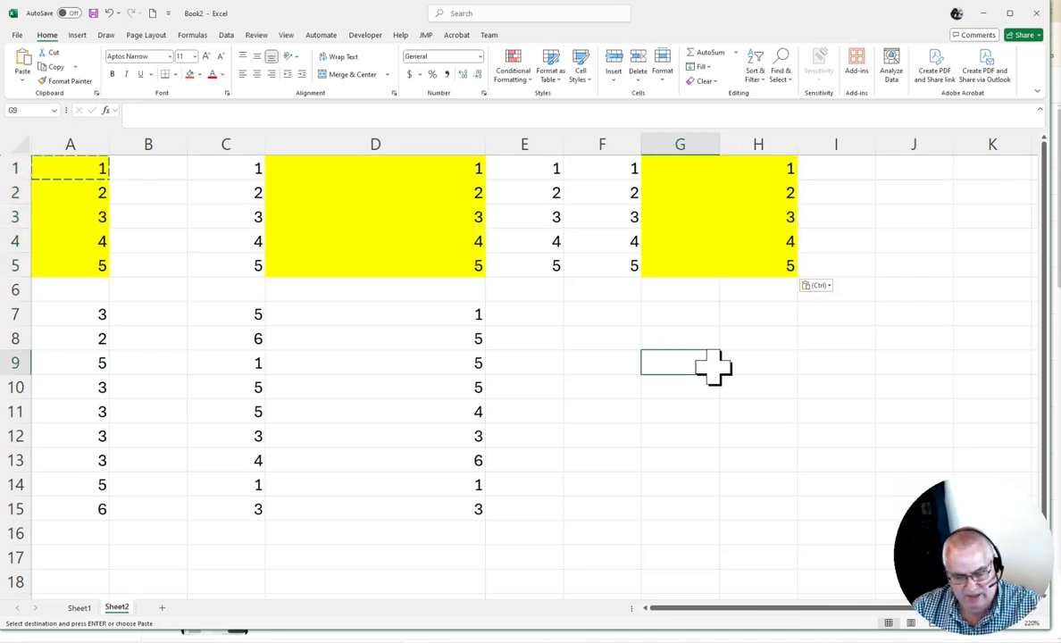
{"action": "key", "text": "ctrl+z"}
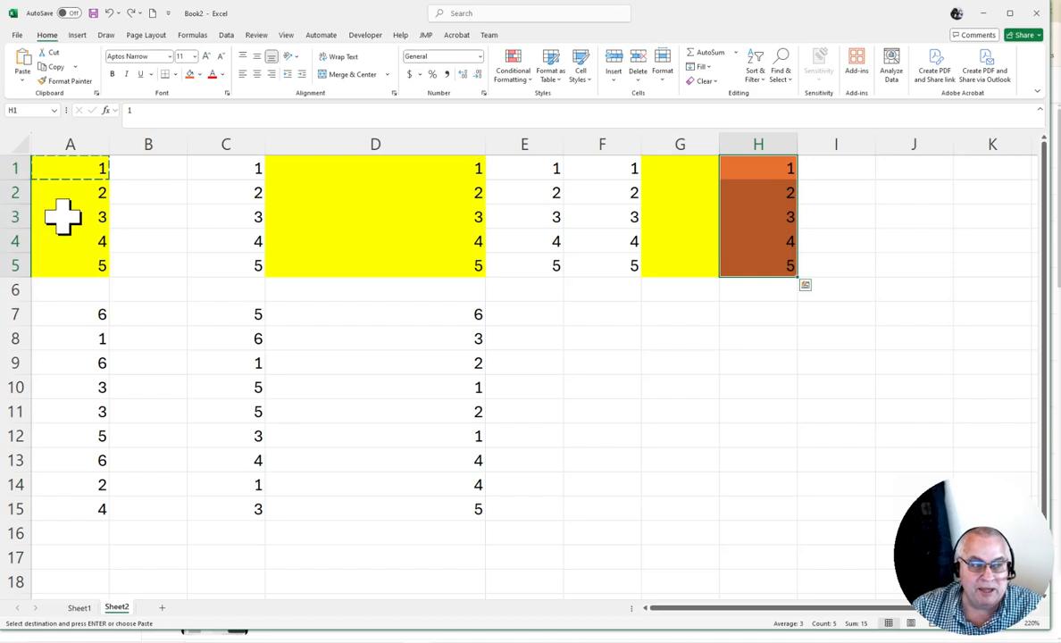
{"action": "left_click", "coordinate": [127, 202]}
{"action": "key", "text": "Escape"}
Apply A1's formatting to H1:H5 with the Format Painter, then undo the change
{"action": "left_click", "coordinate": [85, 165]}
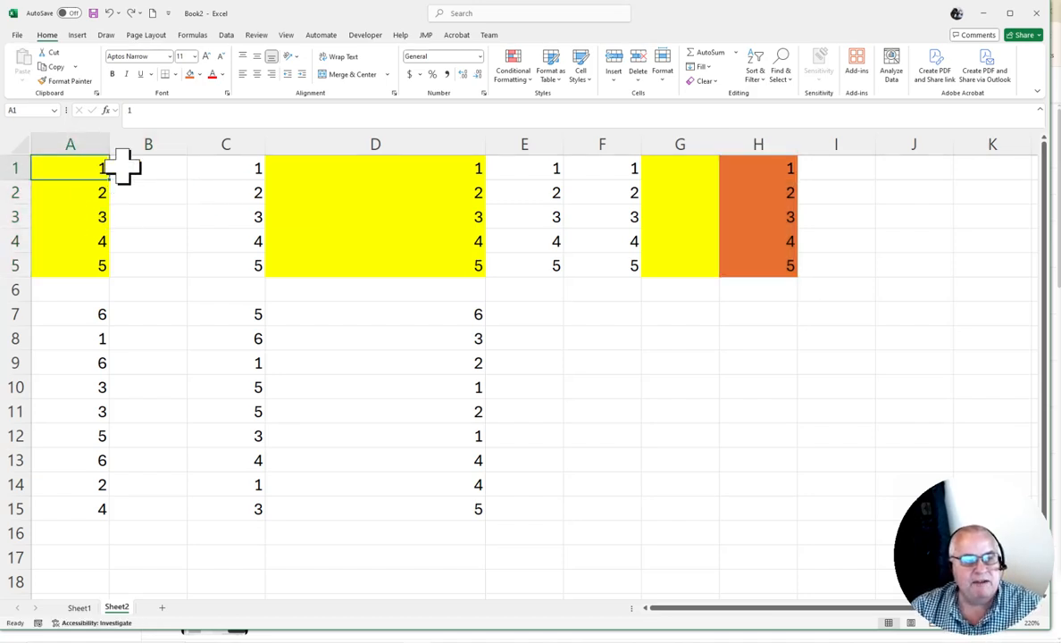
{"action": "left_click", "coordinate": [78, 82]}
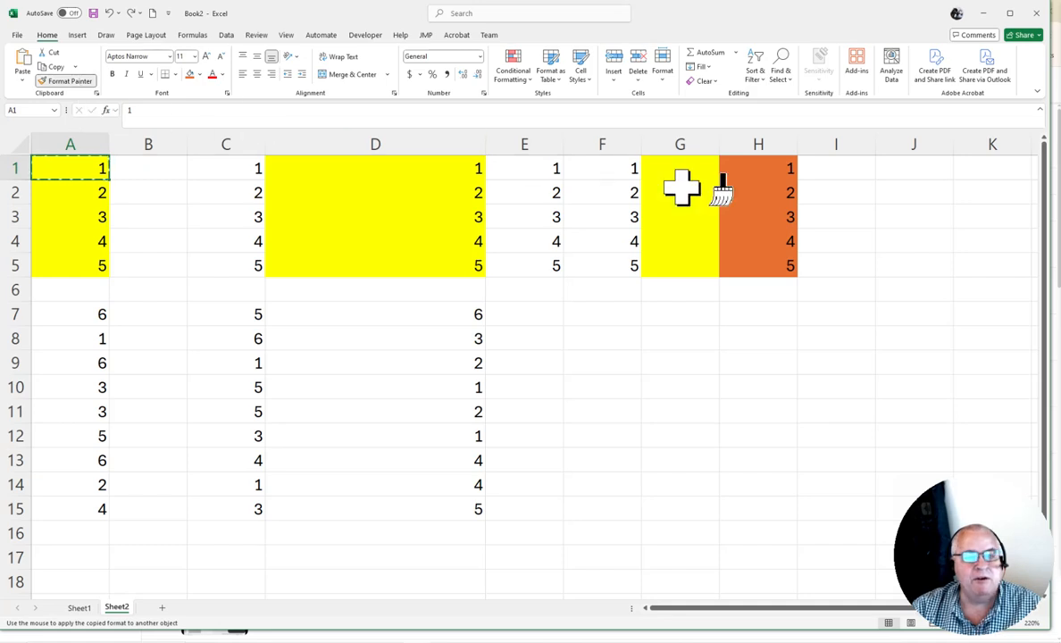
{"action": "left_click", "coordinate": [753, 166]}
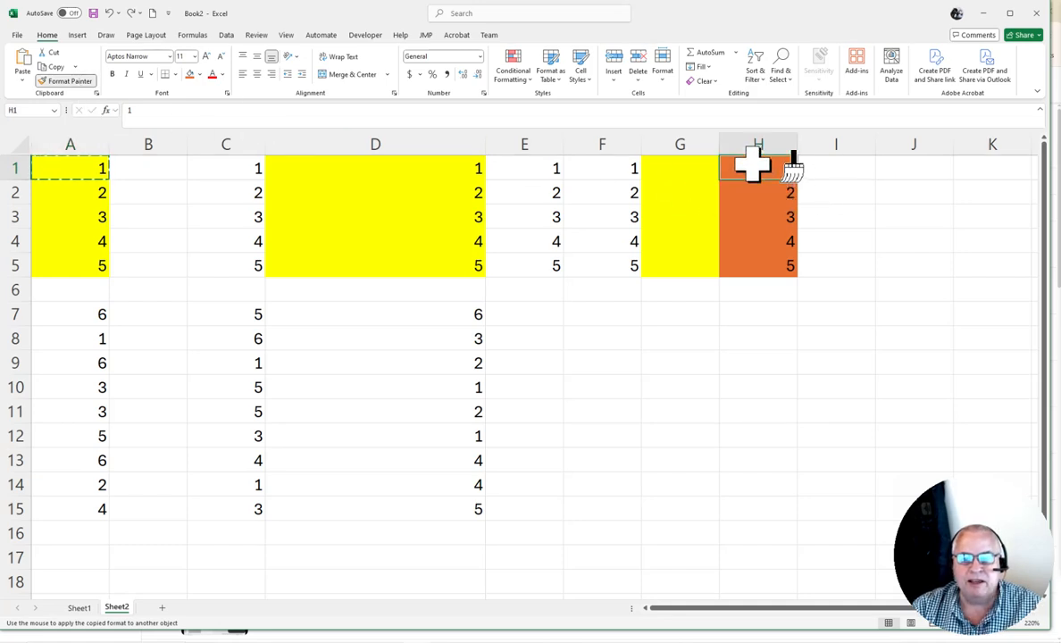
{"action": "left_click_drag", "start_coordinate": [753, 166], "coordinate": [754, 272]}
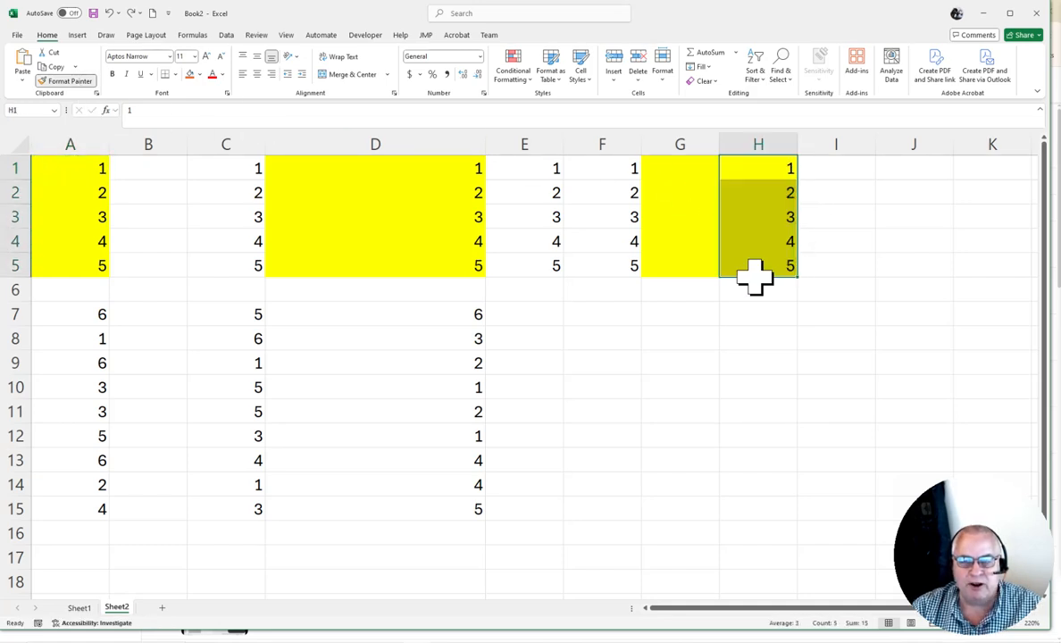
{"action": "left_click", "coordinate": [760, 366]}
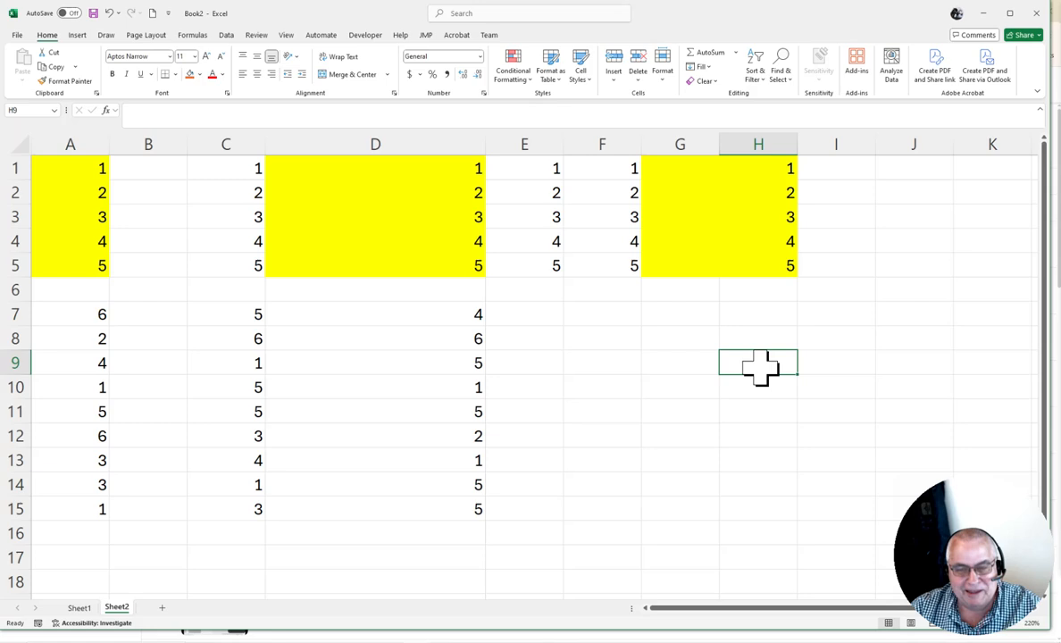
{"action": "key", "text": "ctrl+z"}
{"action": "left_click", "coordinate": [786, 360]}
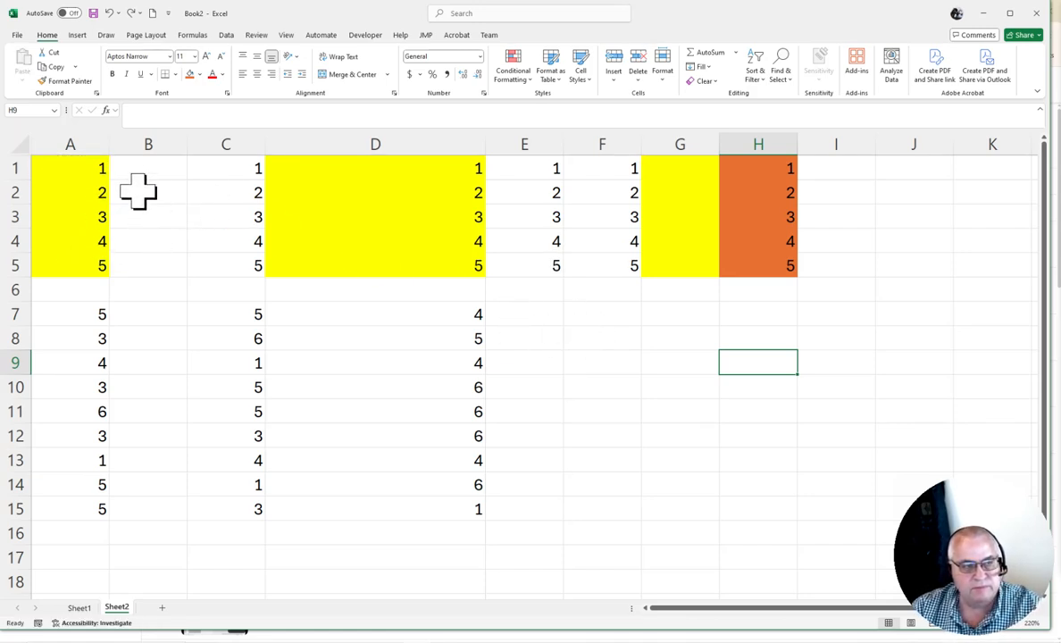
Copy A1:A5 and paste it into G9 with Paste Special using the Transpose option
{"action": "left_click_drag", "start_coordinate": [83, 171], "coordinate": [68, 258]}
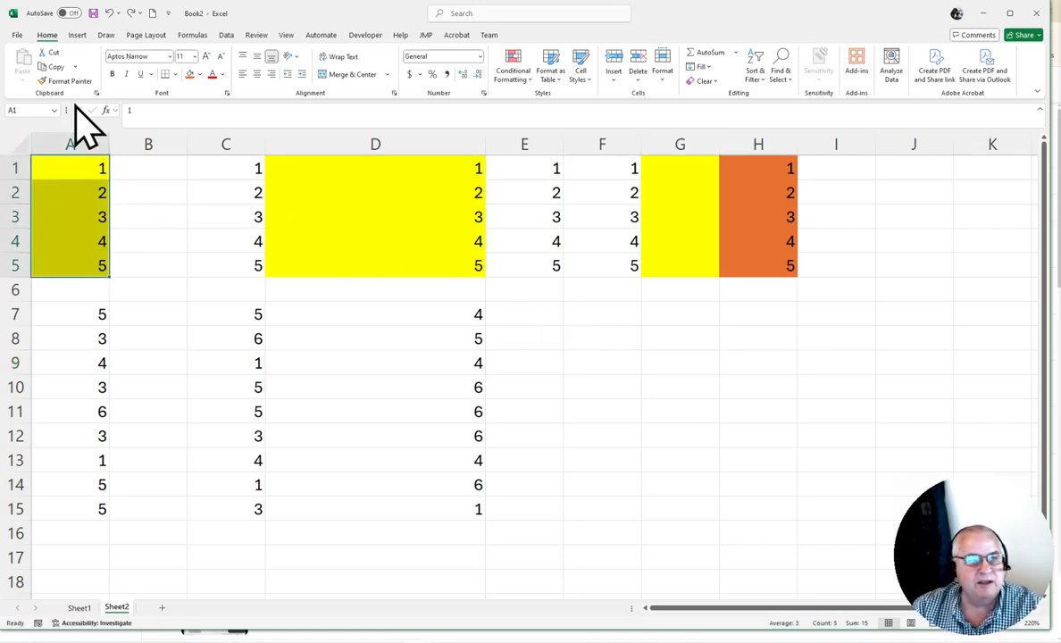
{"action": "left_click", "coordinate": [56, 67]}
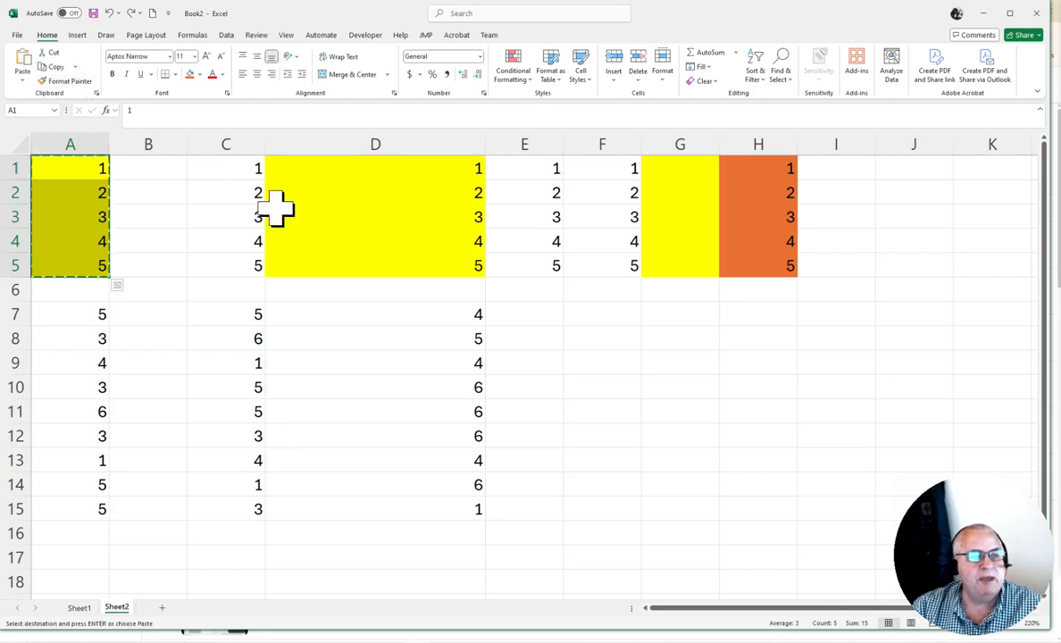
{"action": "left_click", "coordinate": [680, 365]}
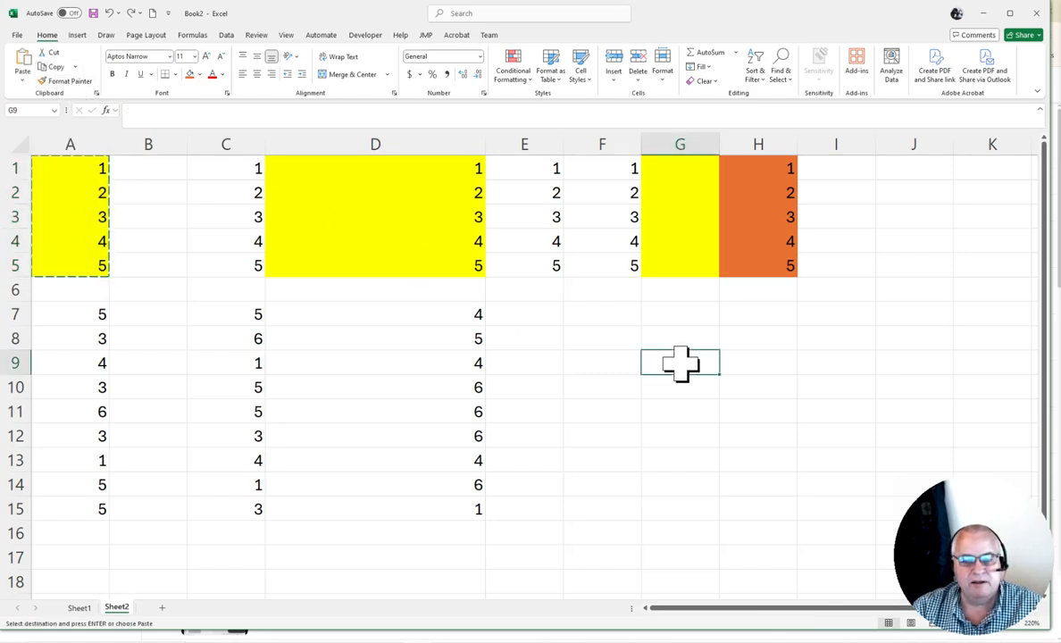
{"action": "left_click", "coordinate": [22, 81]}
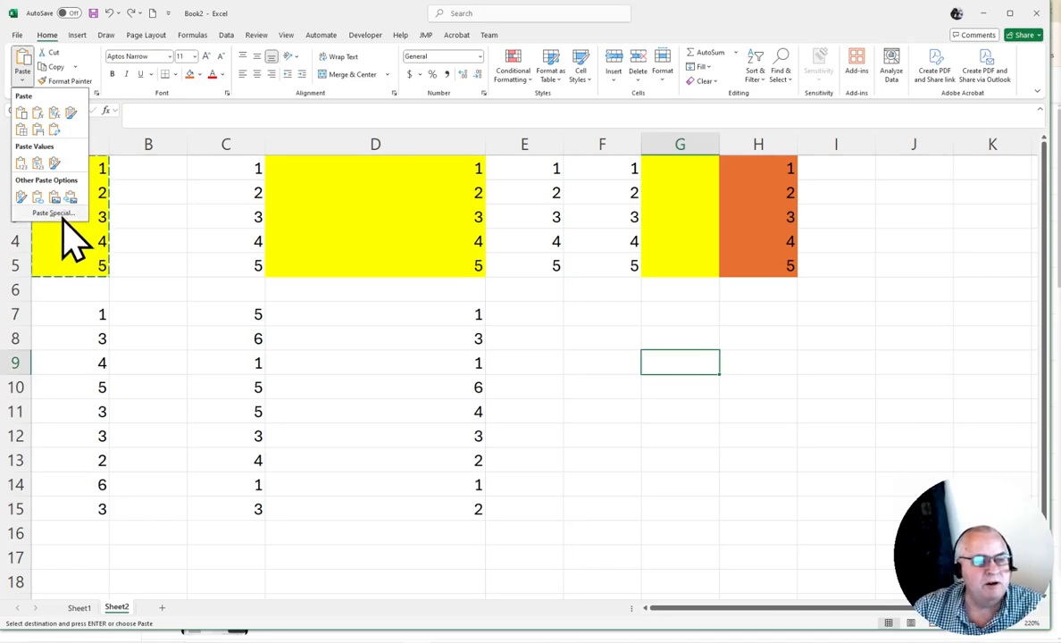
{"action": "left_click", "coordinate": [55, 214]}
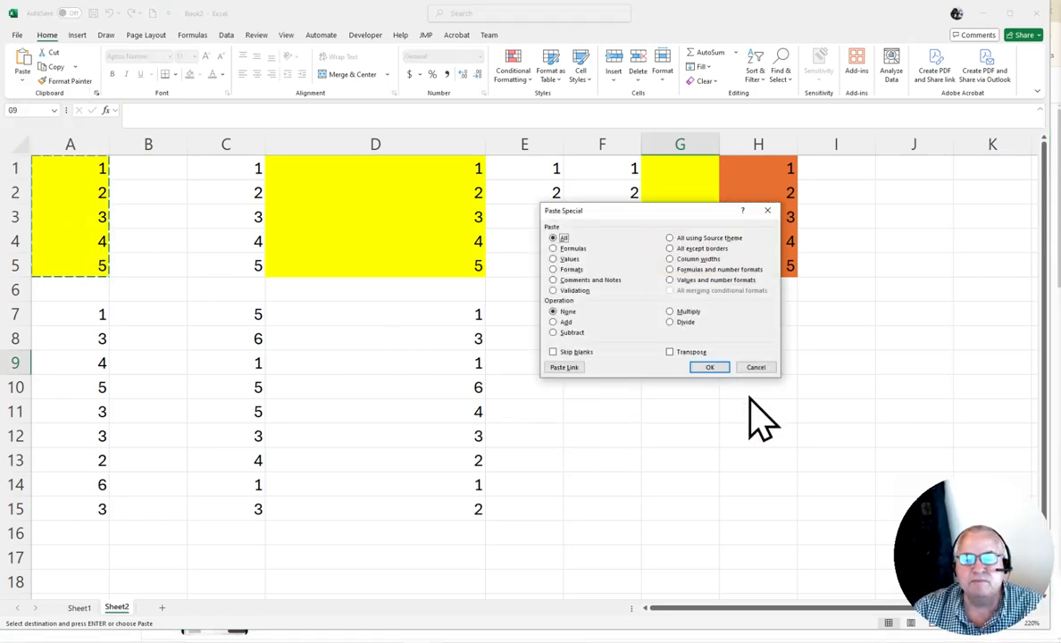
{"action": "left_click", "coordinate": [671, 352]}
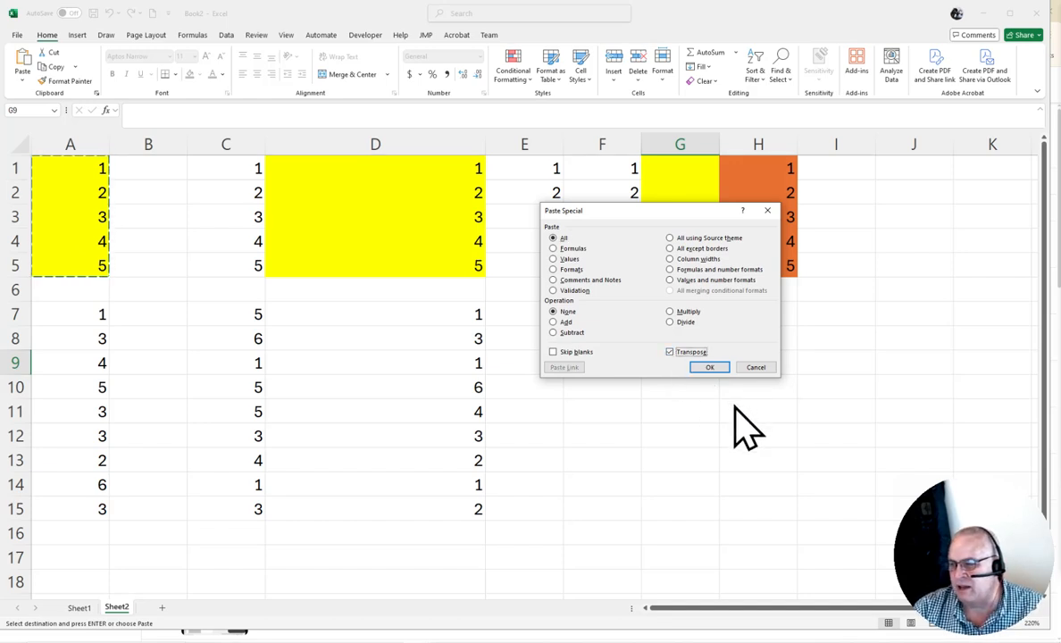
{"action": "left_click", "coordinate": [709, 367]}
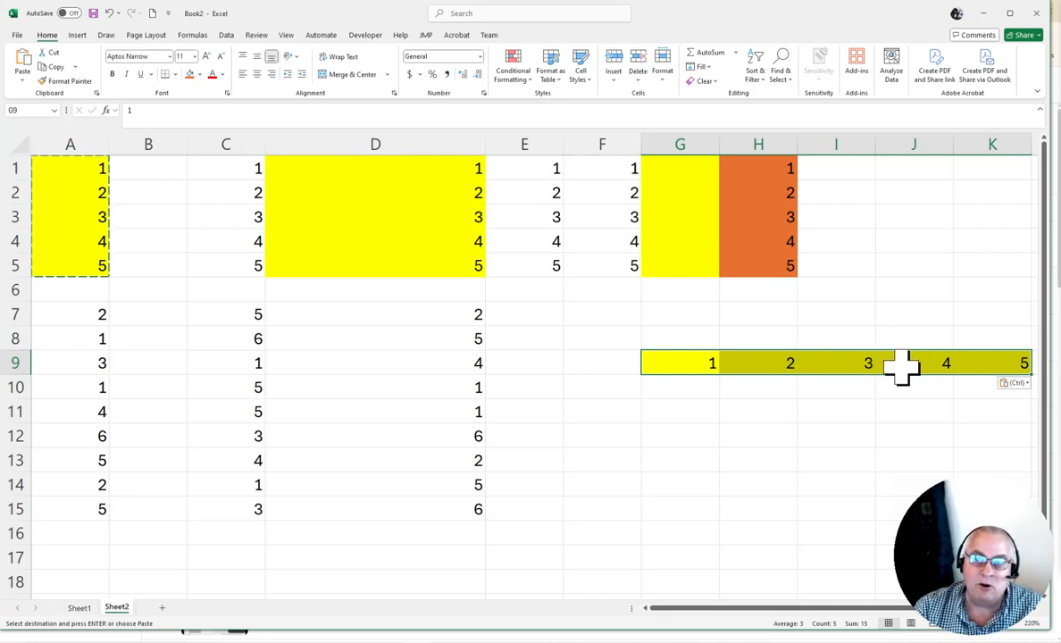
Copy the transposed row G9:K9 and paste it transposed again into G11 with Paste Special, then leave copy mode
{"action": "left_click", "coordinate": [669, 363]}
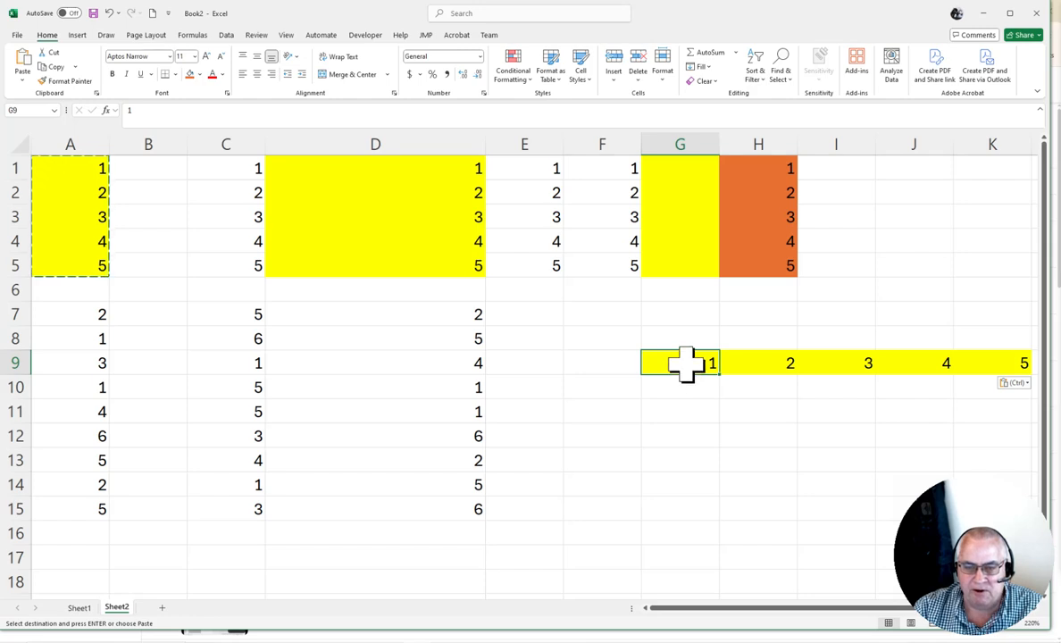
{"action": "left_click_drag", "start_coordinate": [684, 363], "coordinate": [988, 360]}
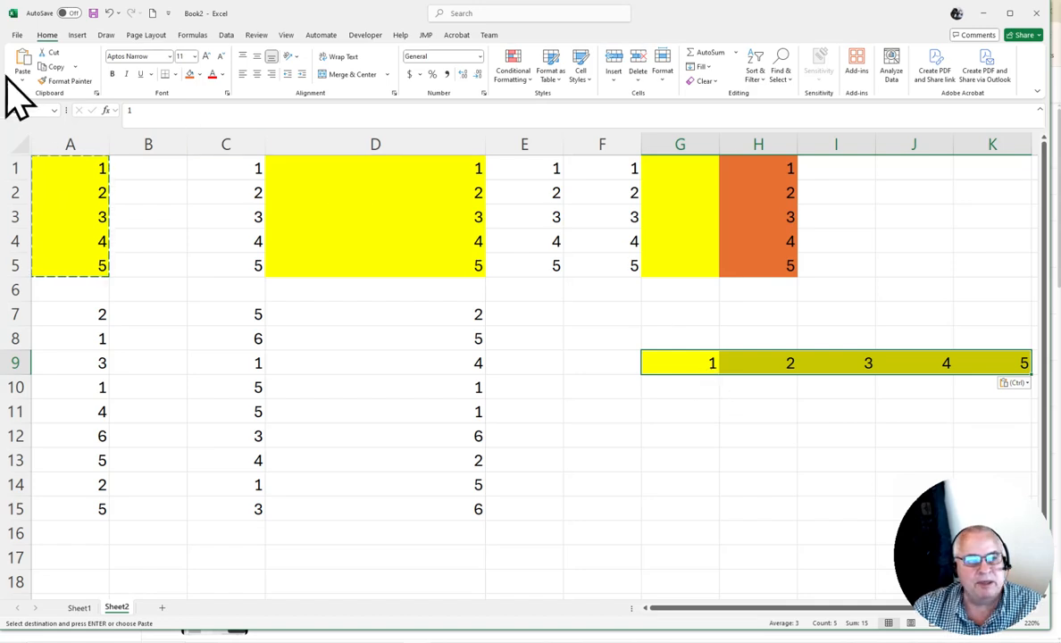
{"action": "left_click", "coordinate": [54, 67]}
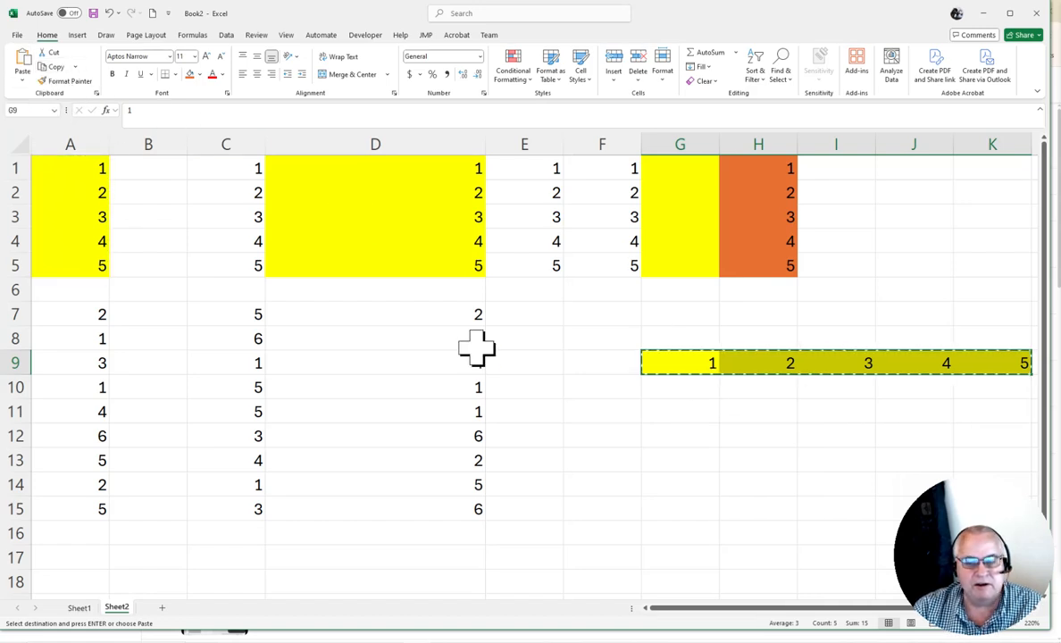
{"action": "left_click", "coordinate": [684, 416]}
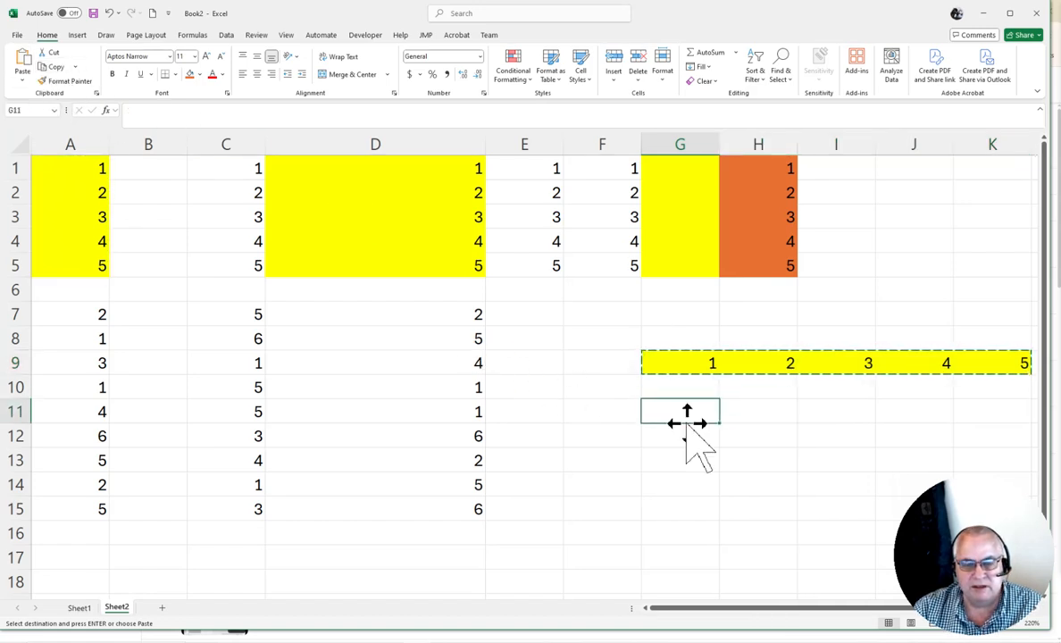
{"action": "left_click", "coordinate": [23, 80]}
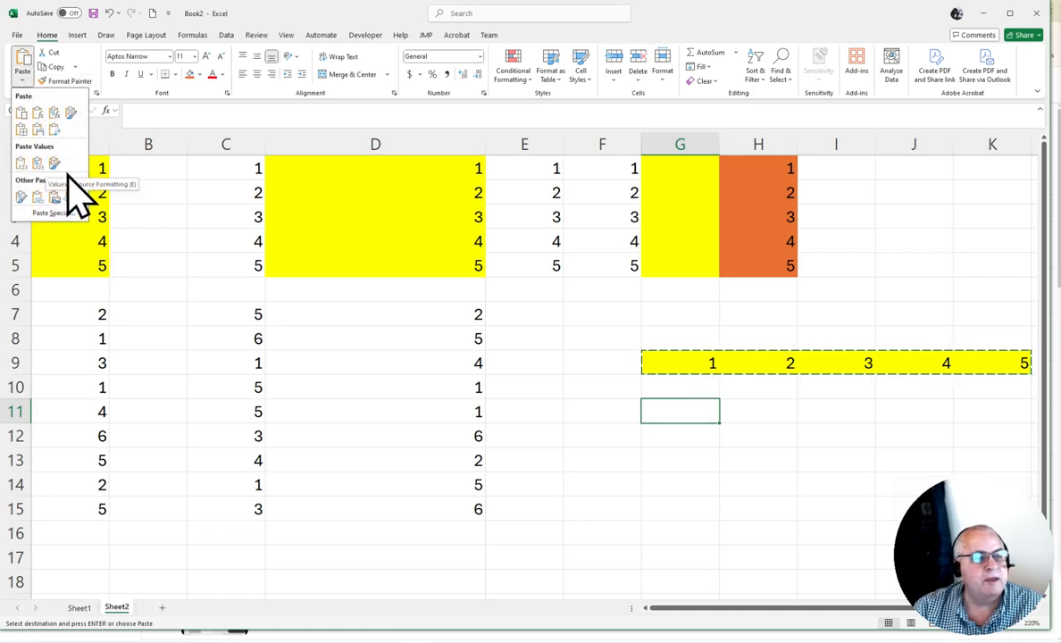
{"action": "left_click", "coordinate": [58, 214]}
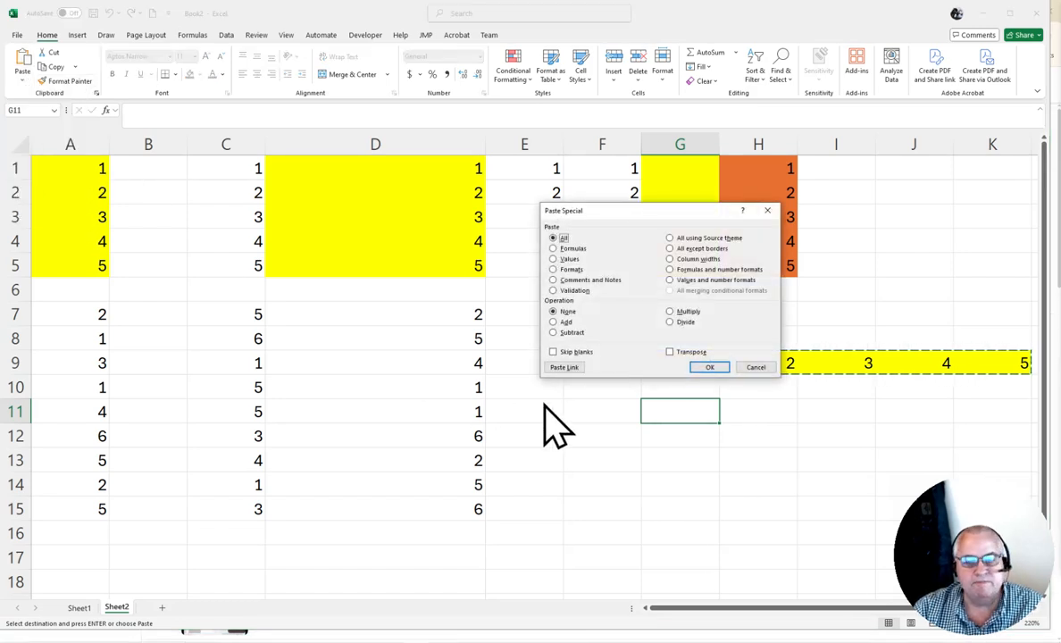
{"action": "left_click", "coordinate": [718, 370]}
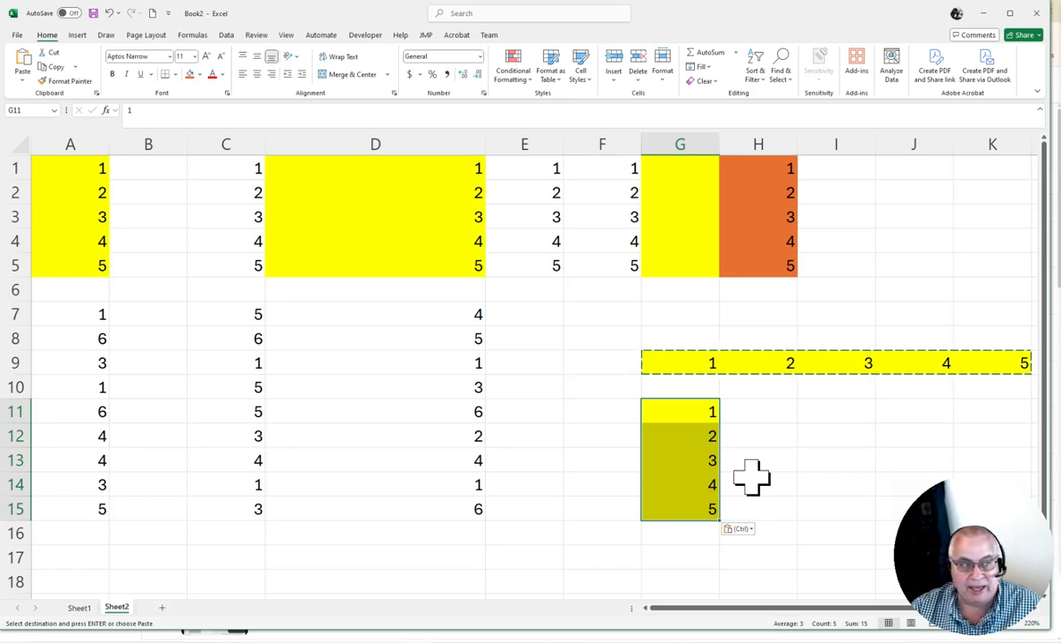
{"action": "key", "text": "Escape"}
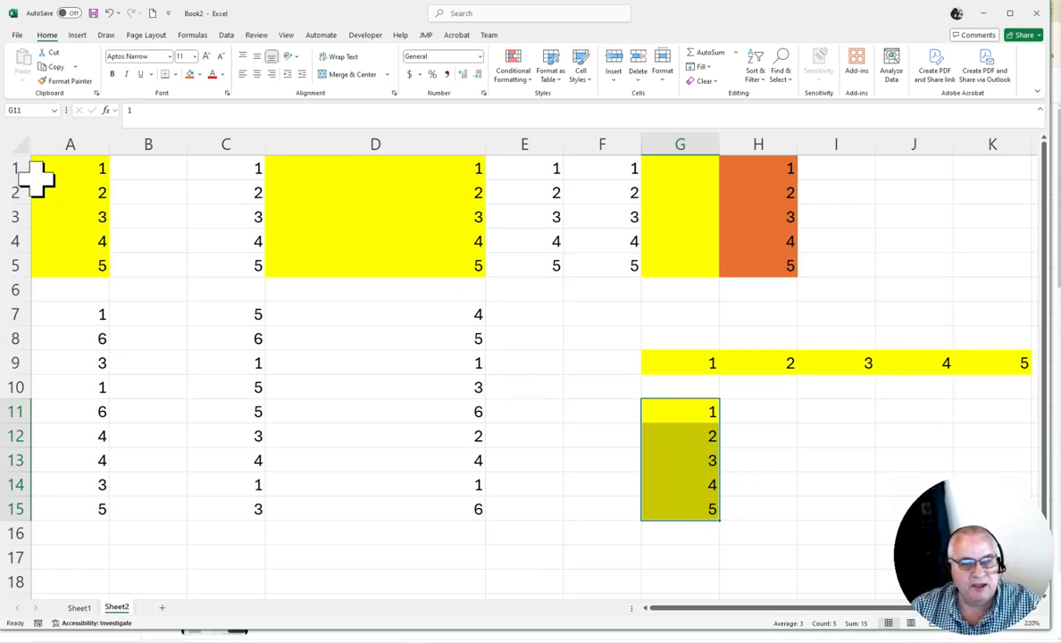
Copy A1:A5 and paste it normally into A18
{"action": "left_click_drag", "start_coordinate": [71, 168], "coordinate": [70, 266]}
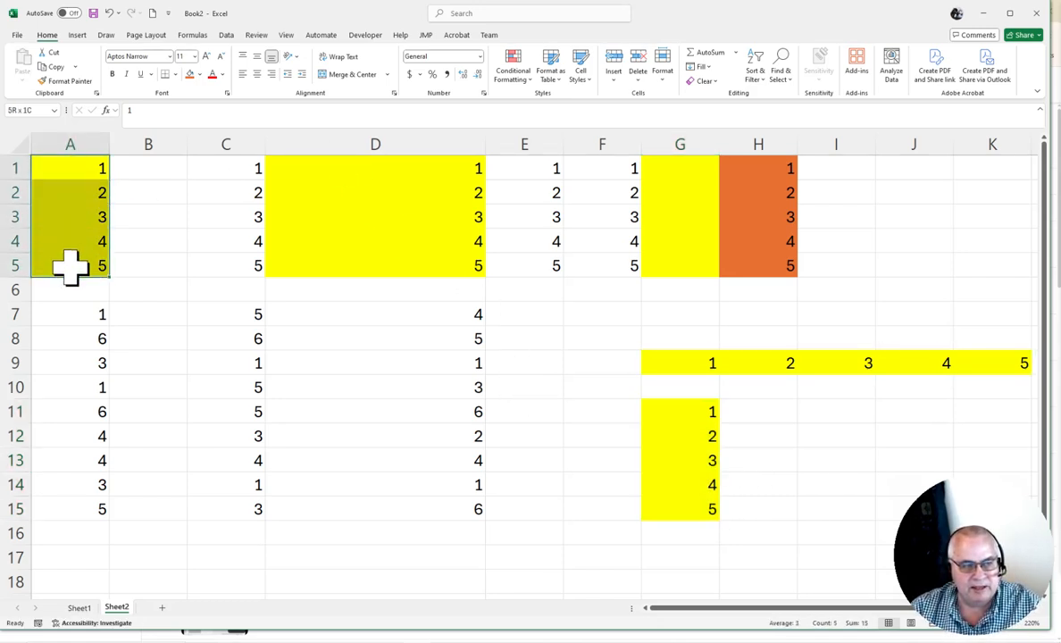
{"action": "key", "text": "ctrl+c"}
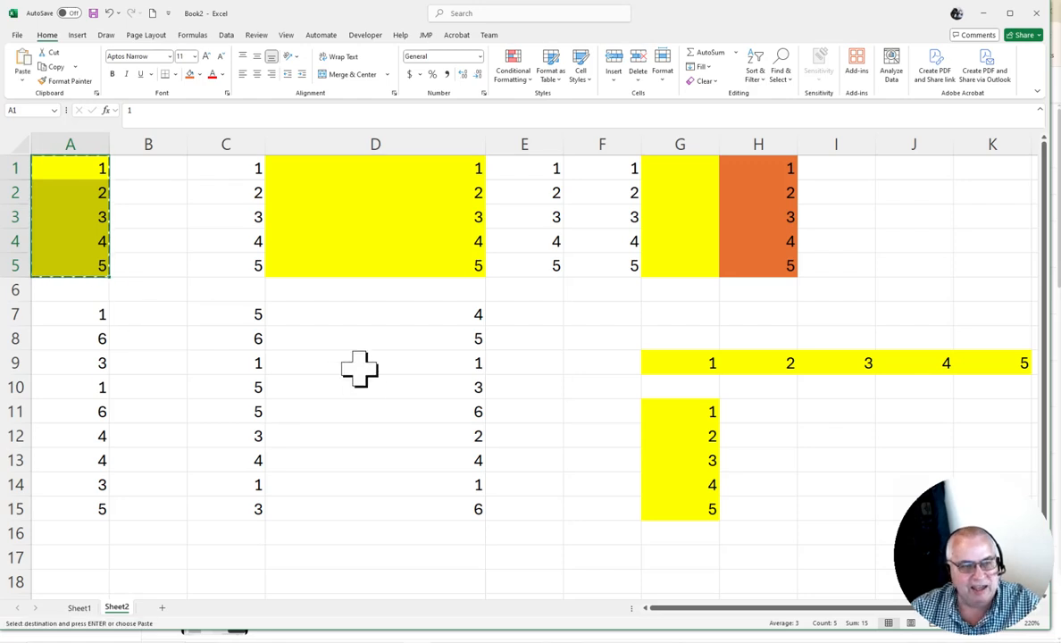
{"action": "scroll", "coordinate": [360, 473], "scroll_direction": "down", "scroll_amount": 3}
{"action": "left_click", "coordinate": [70, 364]}
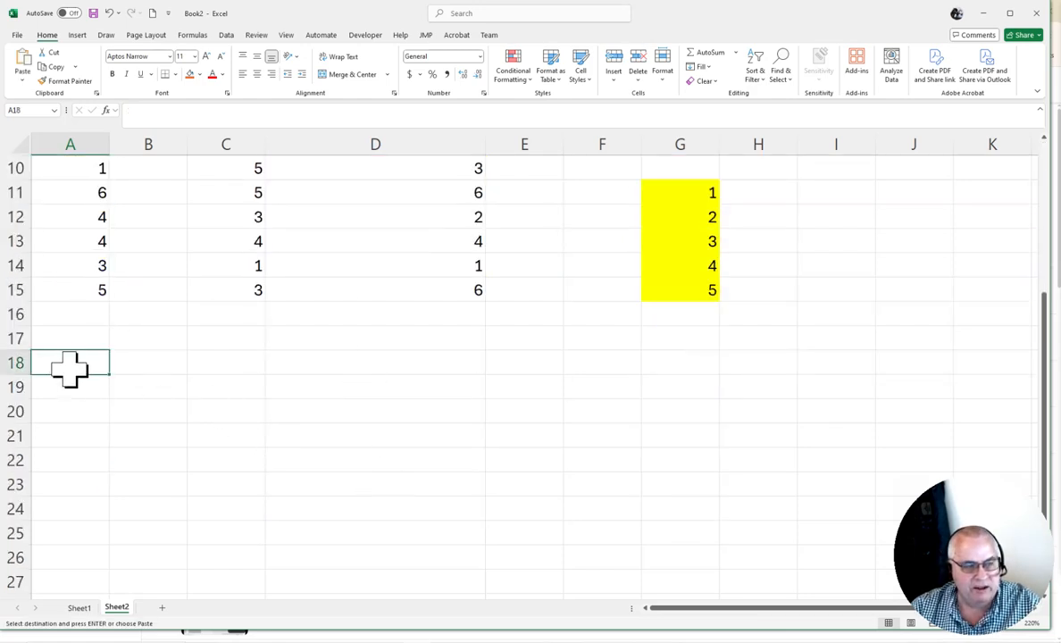
{"action": "key", "text": "ctrl+v"}
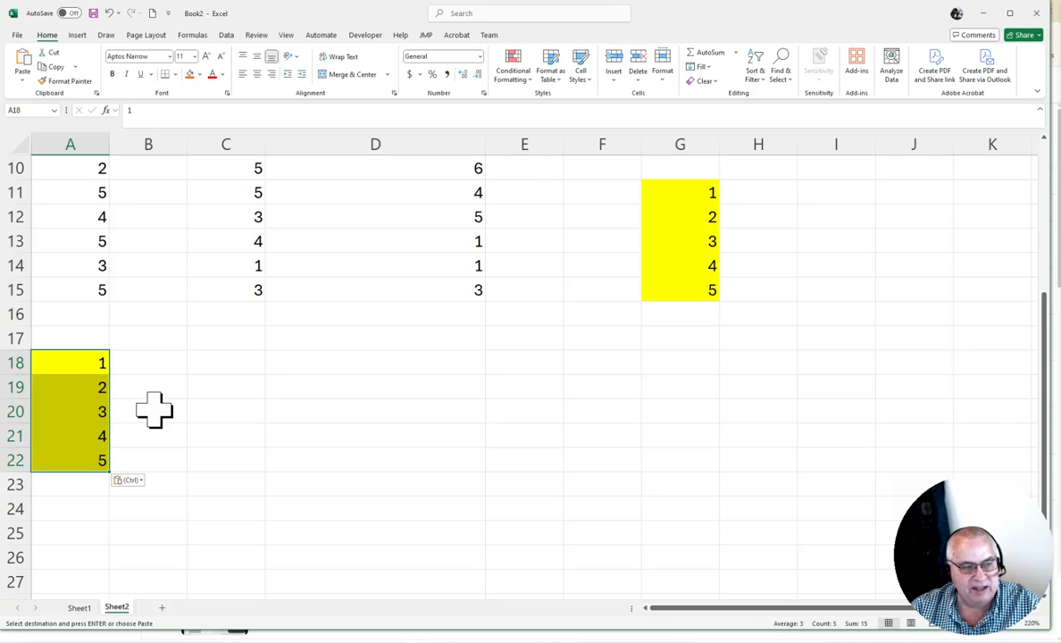
At C18, open the Paste Special dialog and close it, then preview pasting only values without applying it
{"action": "left_click", "coordinate": [229, 357]}
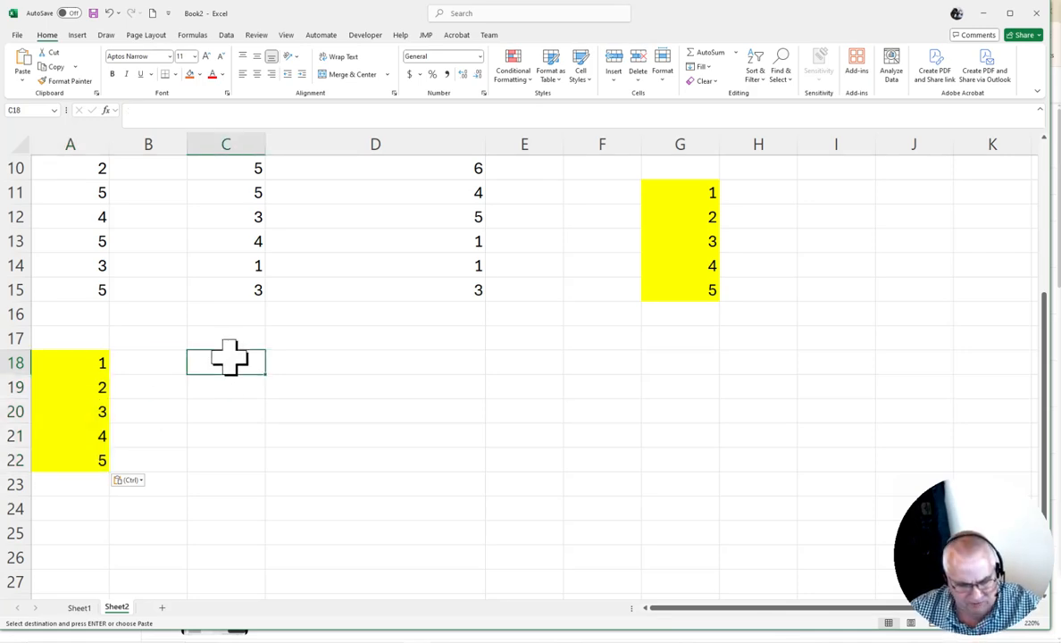
{"action": "key", "text": "ctrl+alt+v"}
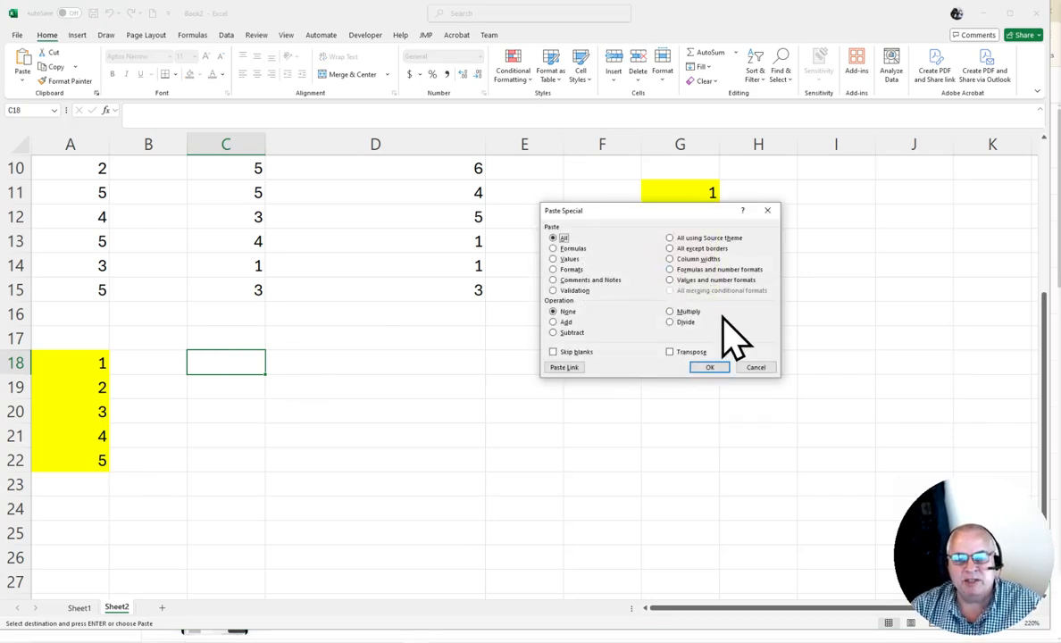
{"action": "left_click", "coordinate": [709, 367]}
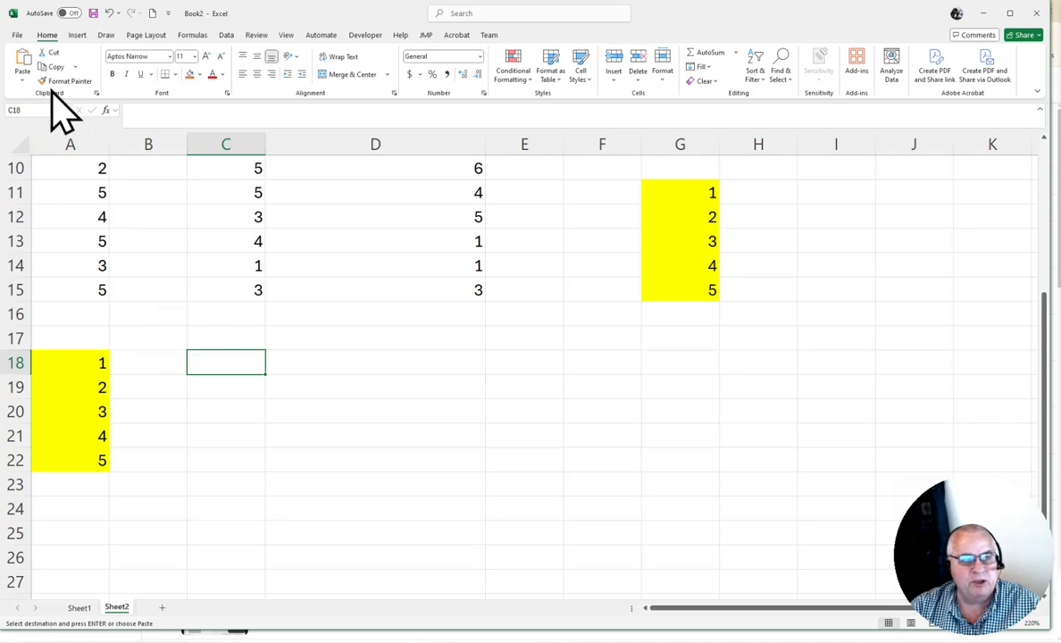
{"action": "left_click", "coordinate": [22, 81]}
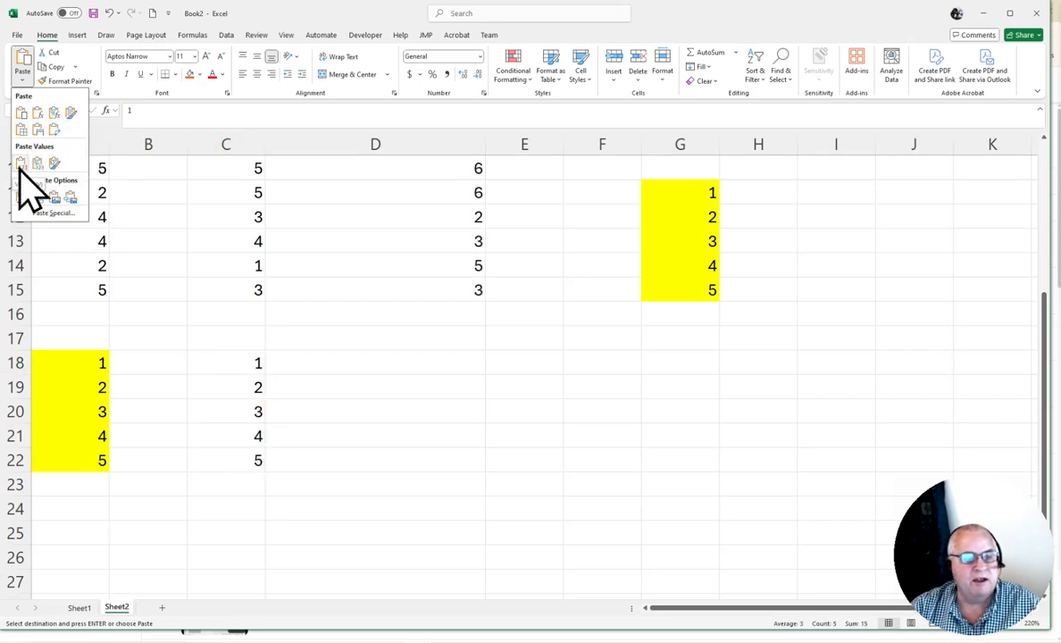
{"action": "key", "text": "Escape"}
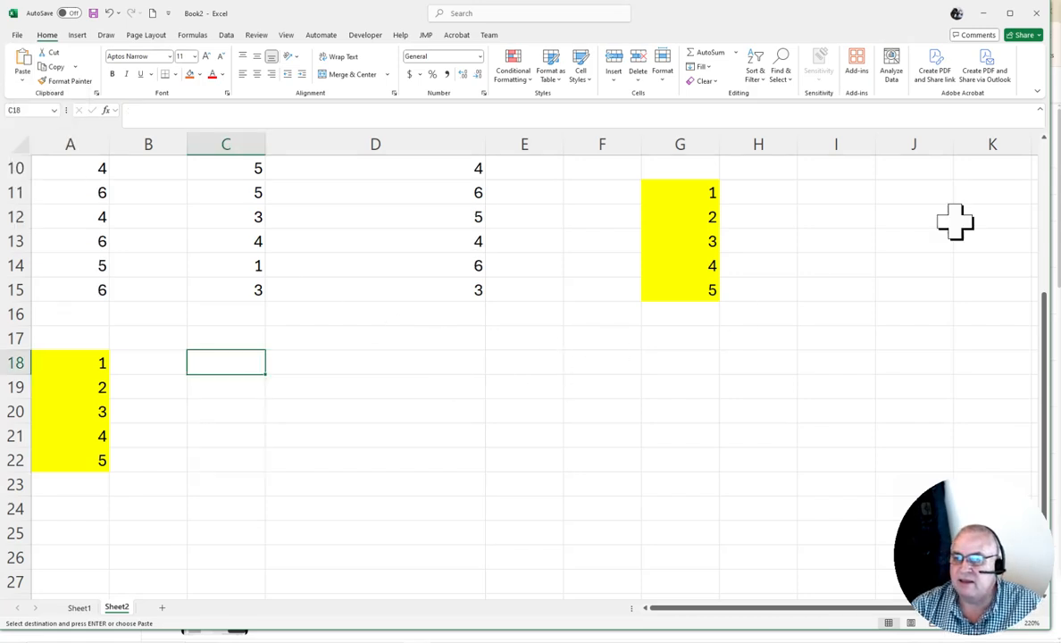